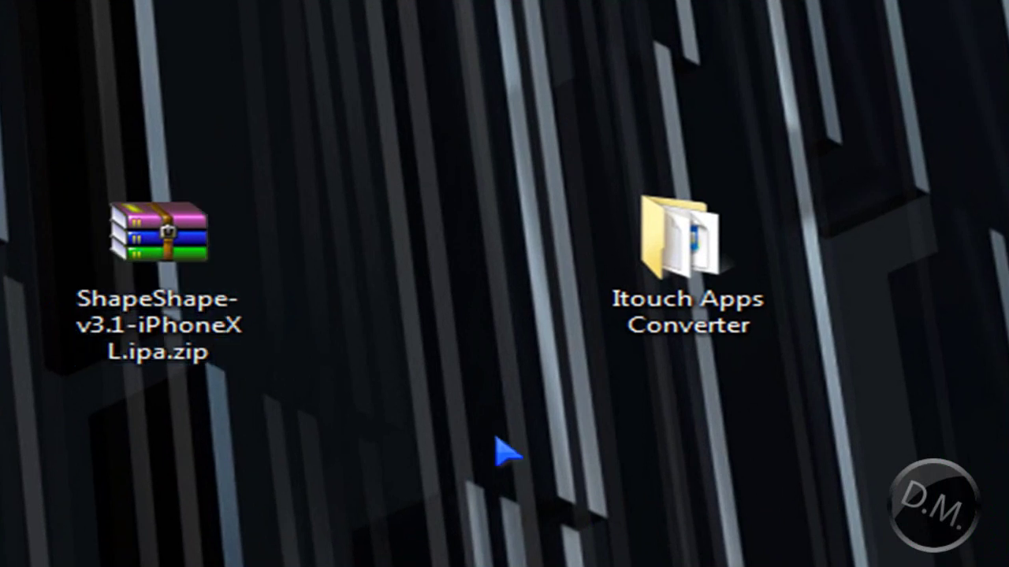
Drag the ShapeShape zip icon right, next to the Itouch Apps Converter folder, and select that folder
{"action": "left_click_drag", "start_coordinate": [187, 291], "coordinate": [364, 292]}
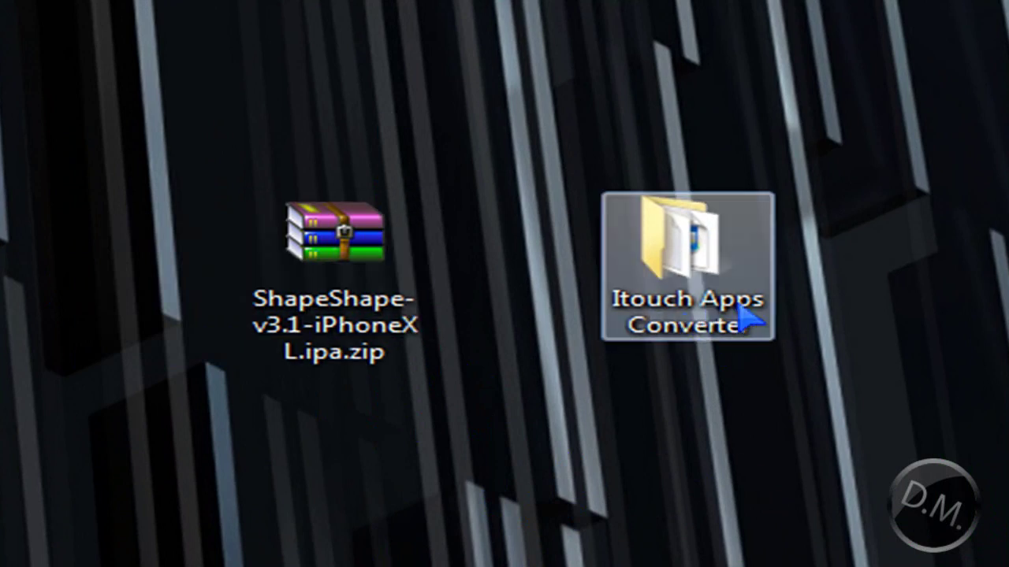
{"action": "left_click", "coordinate": [607, 288]}
{"action": "left_click", "coordinate": [790, 549]}
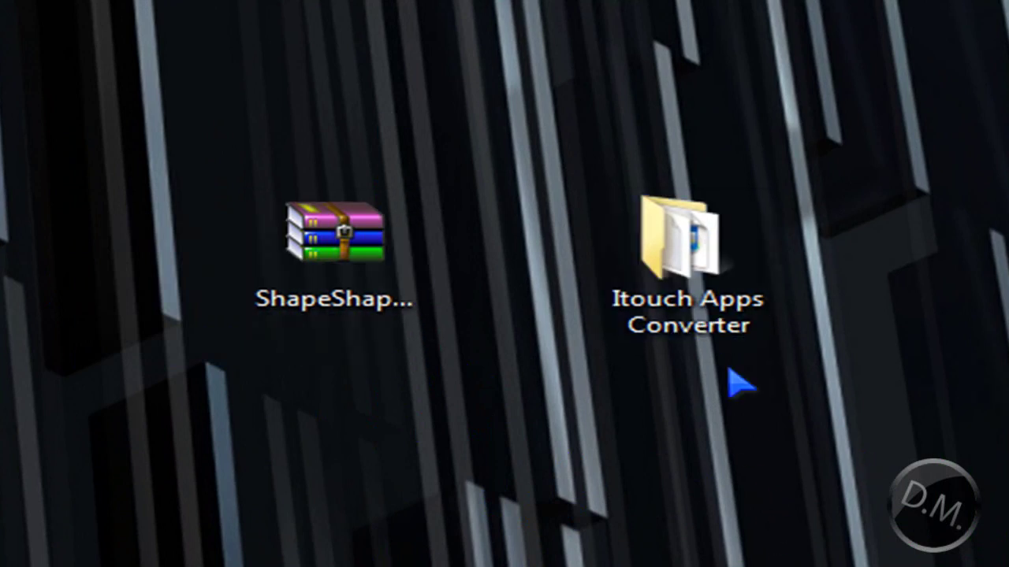
{"action": "double_click", "coordinate": [694, 298]}
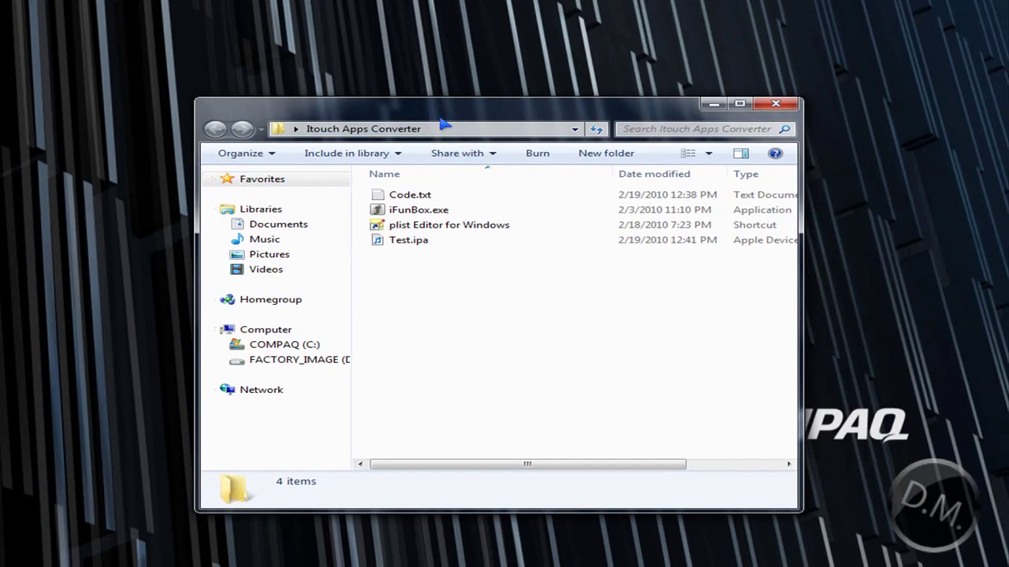
{"action": "left_click_drag", "start_coordinate": [440, 119], "coordinate": [500, 147]}
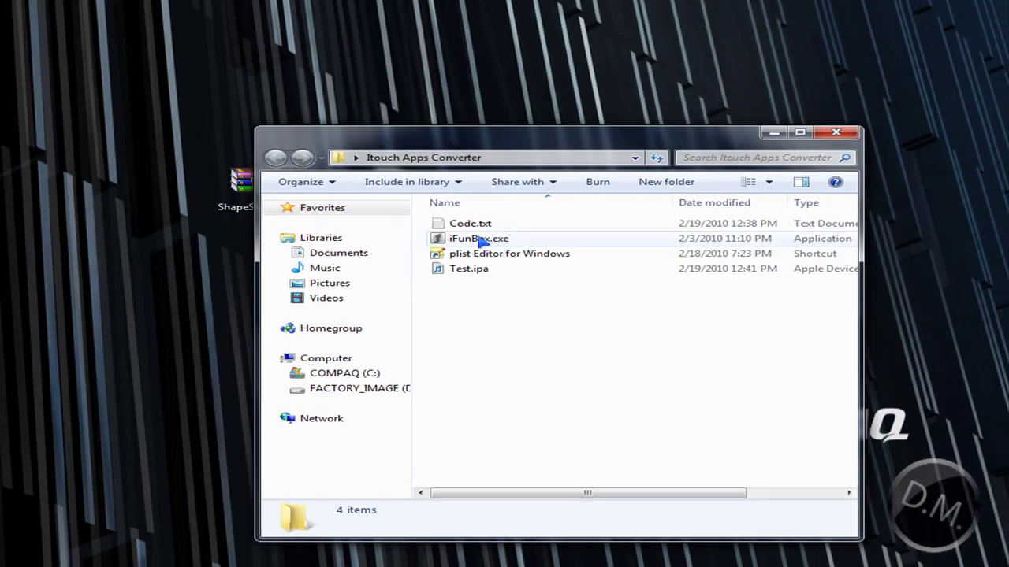
{"action": "left_click", "coordinate": [481, 239]}
{"action": "left_click", "coordinate": [562, 402]}
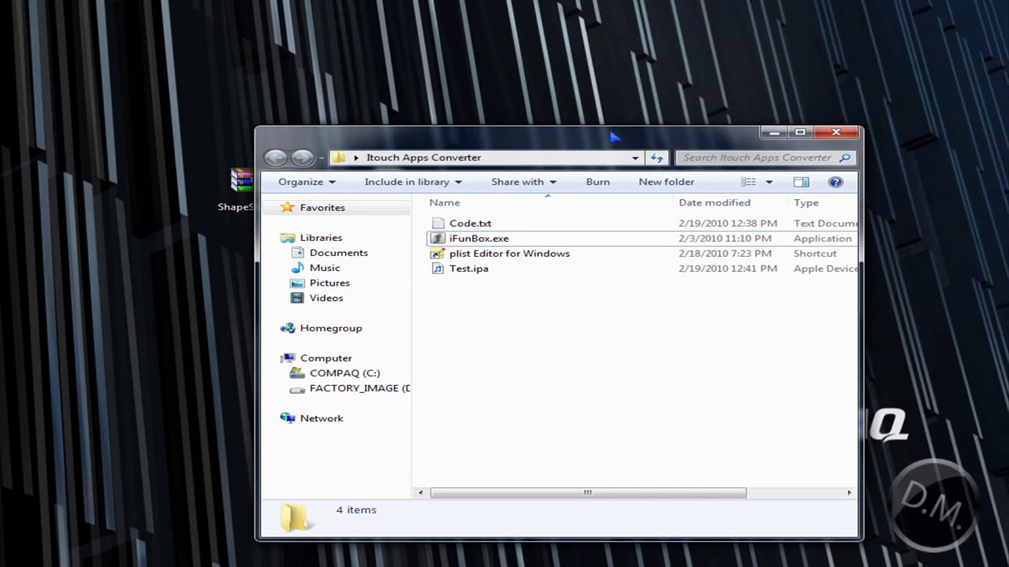
{"action": "left_click_drag", "start_coordinate": [647, 132], "coordinate": [682, 37]}
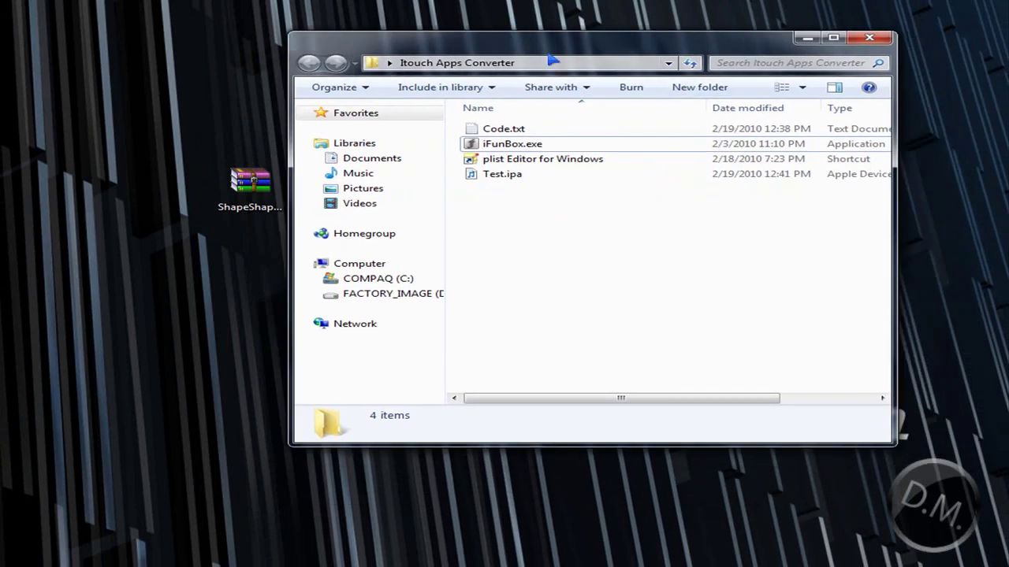
{"action": "left_click_drag", "start_coordinate": [551, 37], "coordinate": [575, 106]}
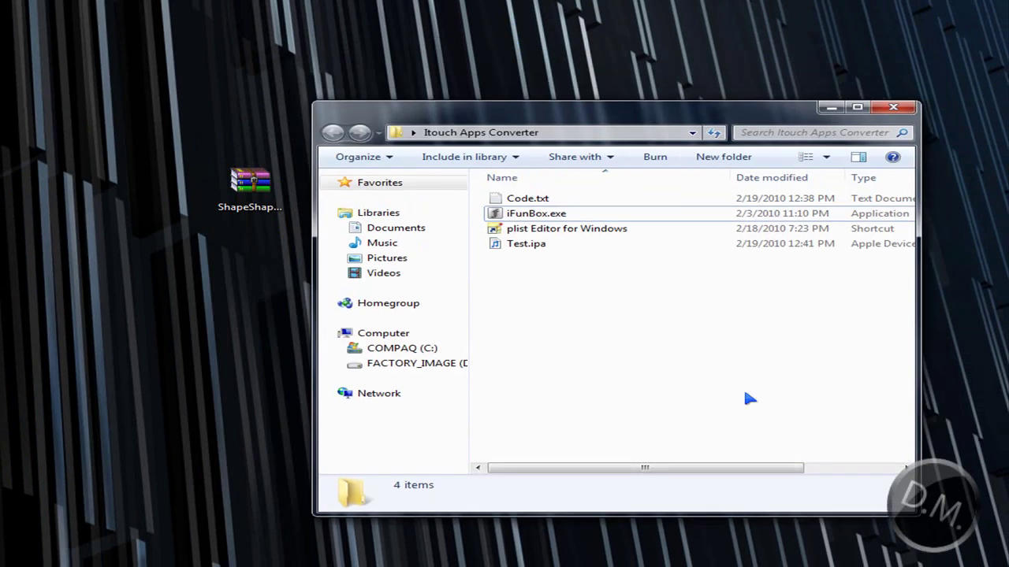
{"action": "left_click", "coordinate": [901, 112]}
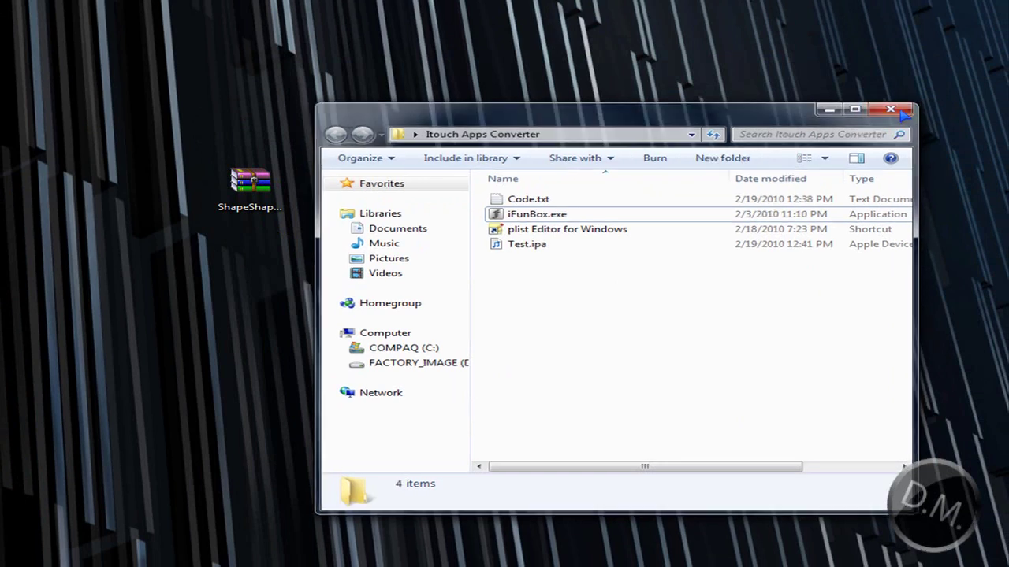
Search Start for 'folder', open Folder Options and show the View settings to display file extensions
{"action": "key", "text": "super"}
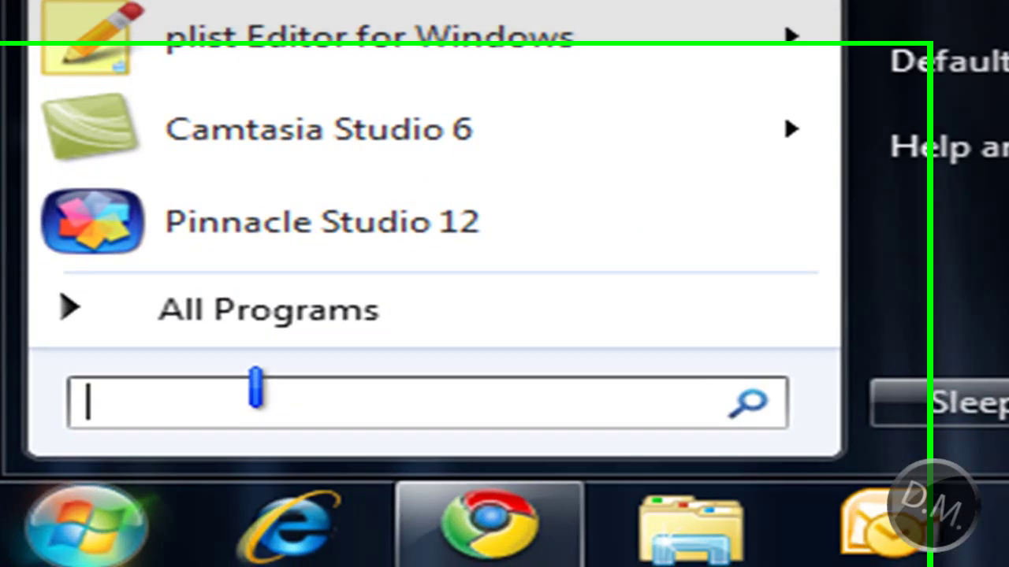
{"action": "type", "text": "folder"}
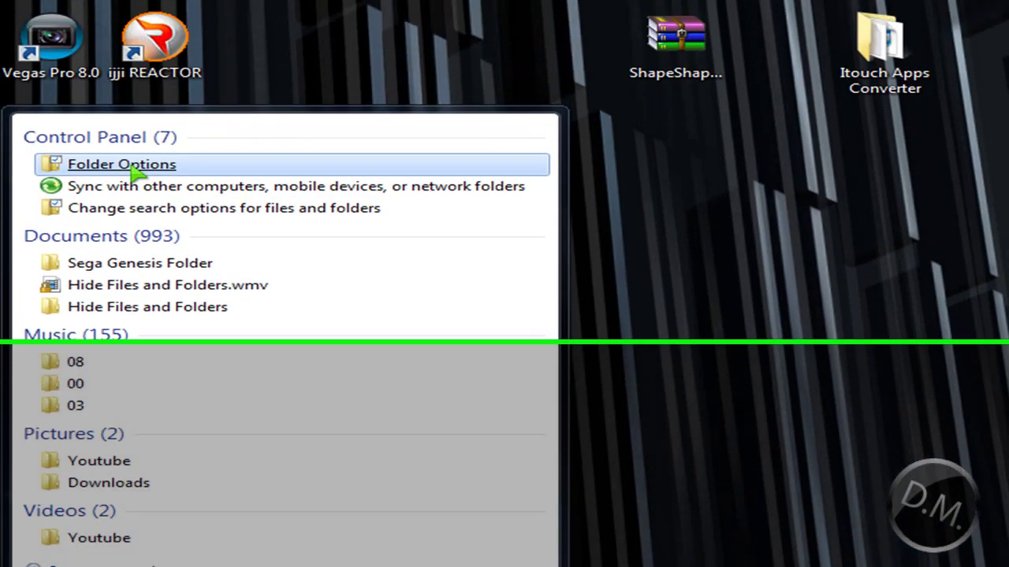
{"action": "left_click", "coordinate": [136, 65]}
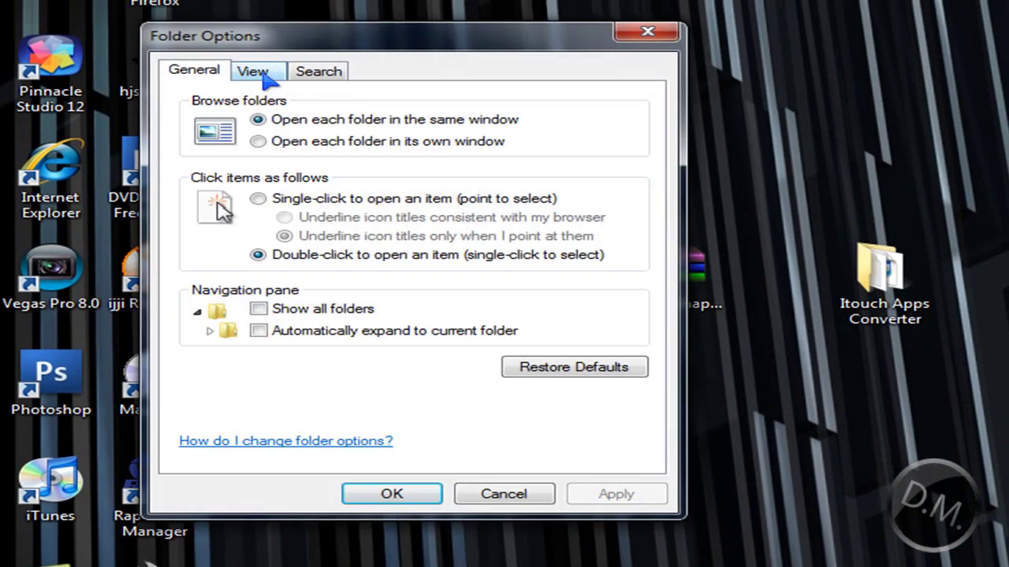
{"action": "left_click", "coordinate": [253, 71]}
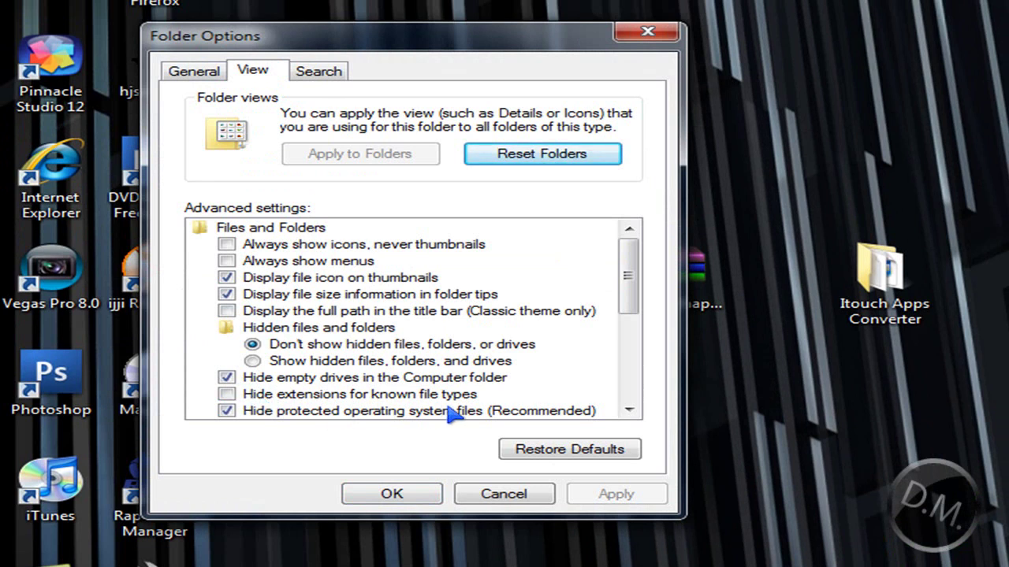
Apply the folder settings, open the Itouch Apps Converter folder and open the ShapeShape zip in WinRAR
{"action": "left_click", "coordinate": [388, 495]}
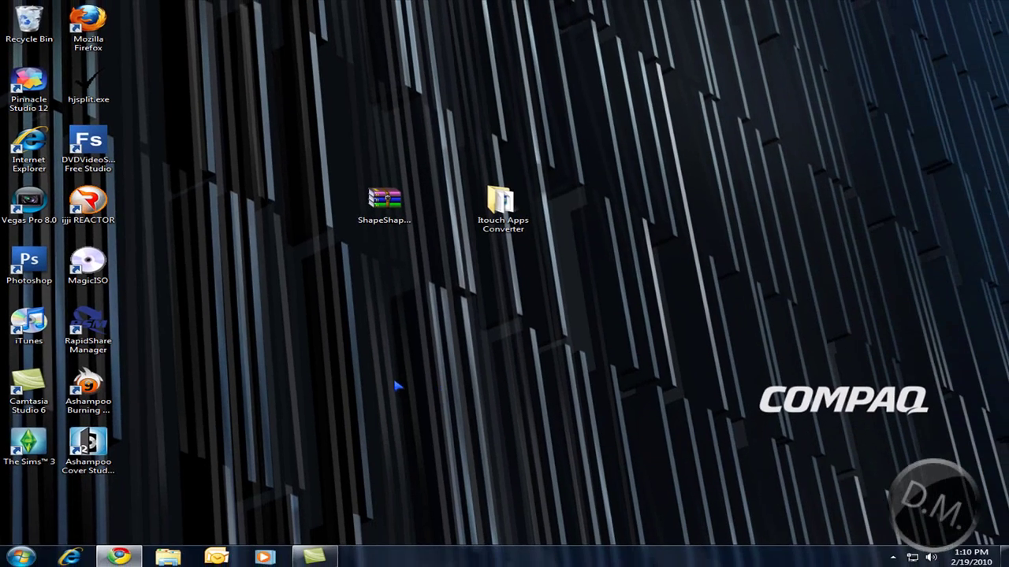
{"action": "left_click", "coordinate": [394, 223]}
{"action": "left_click", "coordinate": [462, 281]}
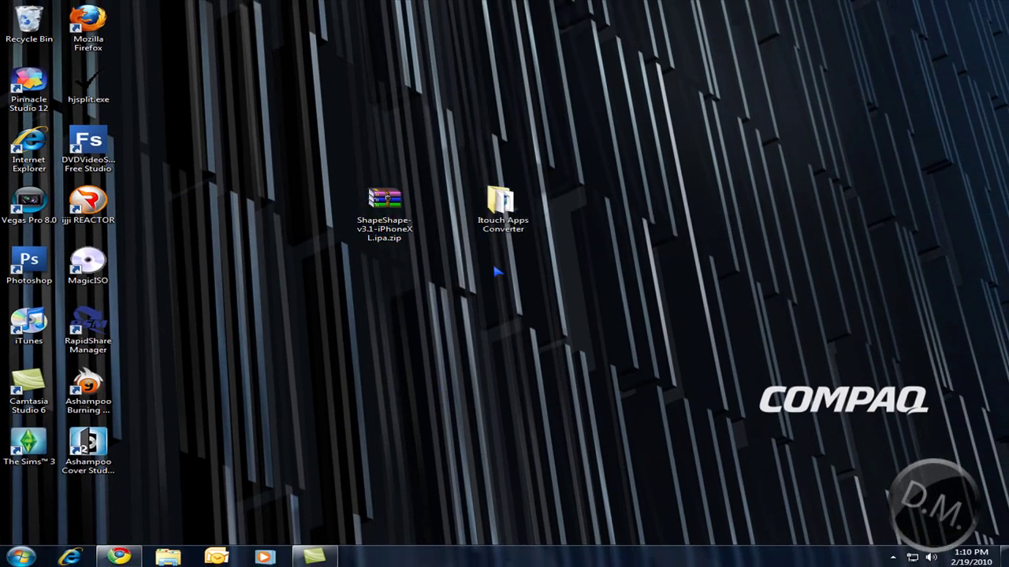
{"action": "double_click", "coordinate": [502, 225]}
{"action": "left_click_drag", "start_coordinate": [384, 206], "coordinate": [269, 219]}
{"action": "double_click", "coordinate": [272, 211]}
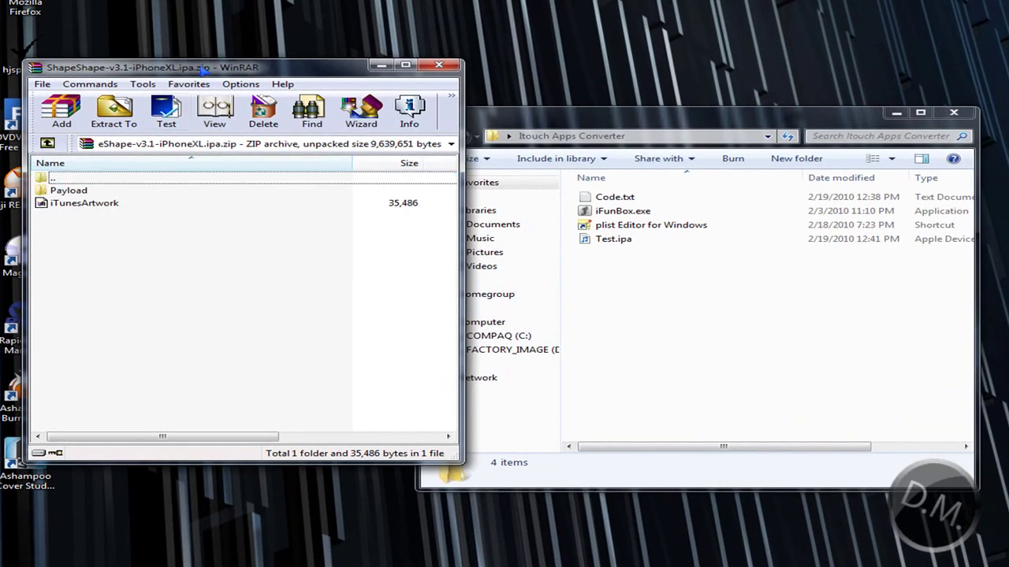
Extract Payload and iTunesArtwork into the Itouch Apps Converter folder, then close WinRAR
{"action": "left_click_drag", "start_coordinate": [204, 69], "coordinate": [173, 75]}
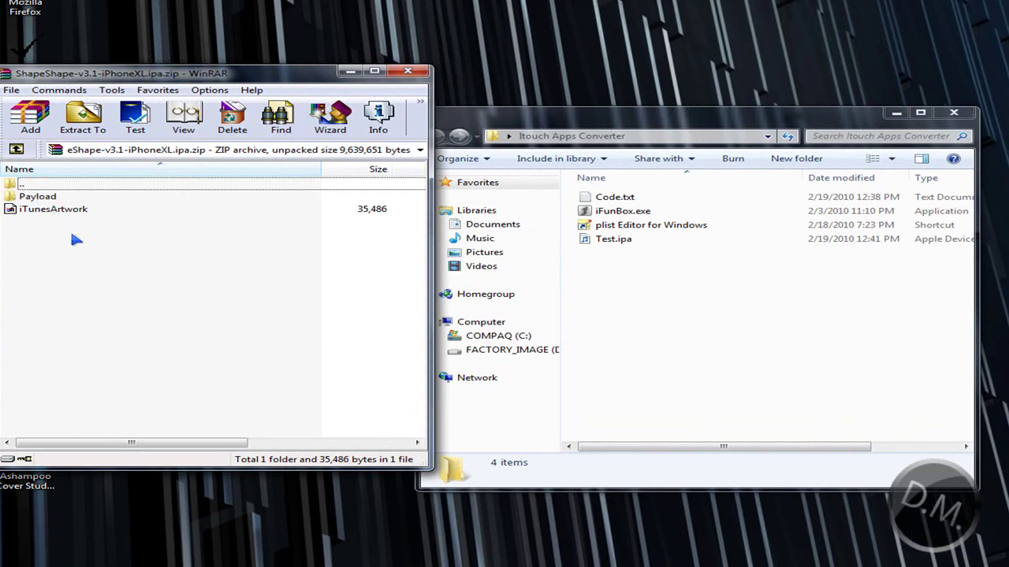
{"action": "left_click_drag", "start_coordinate": [72, 235], "coordinate": [648, 318]}
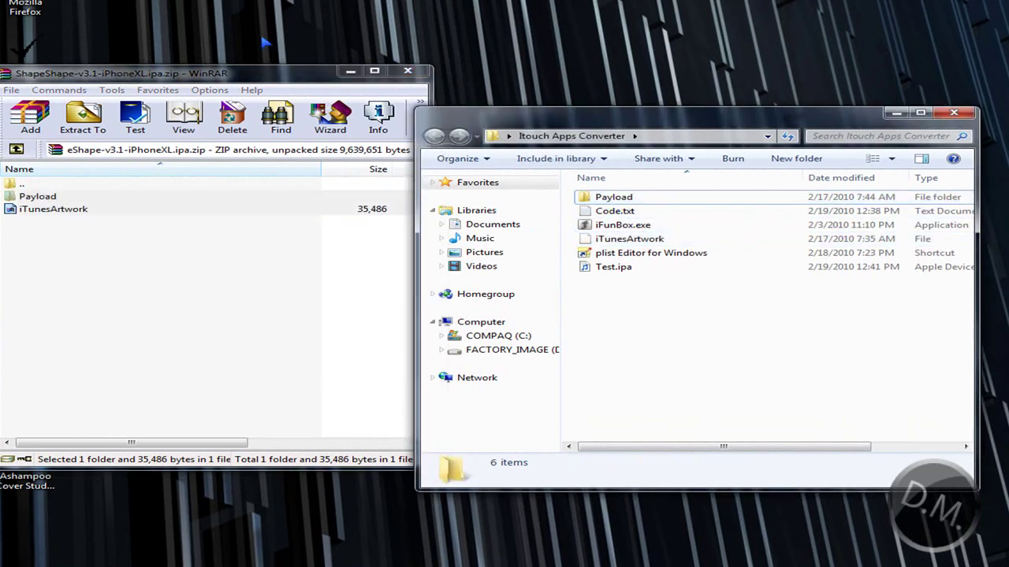
{"action": "left_click", "coordinate": [403, 73]}
{"action": "left_click_drag", "start_coordinate": [226, 177], "coordinate": [224, 54]}
{"action": "left_click_drag", "start_coordinate": [599, 120], "coordinate": [536, 91]}
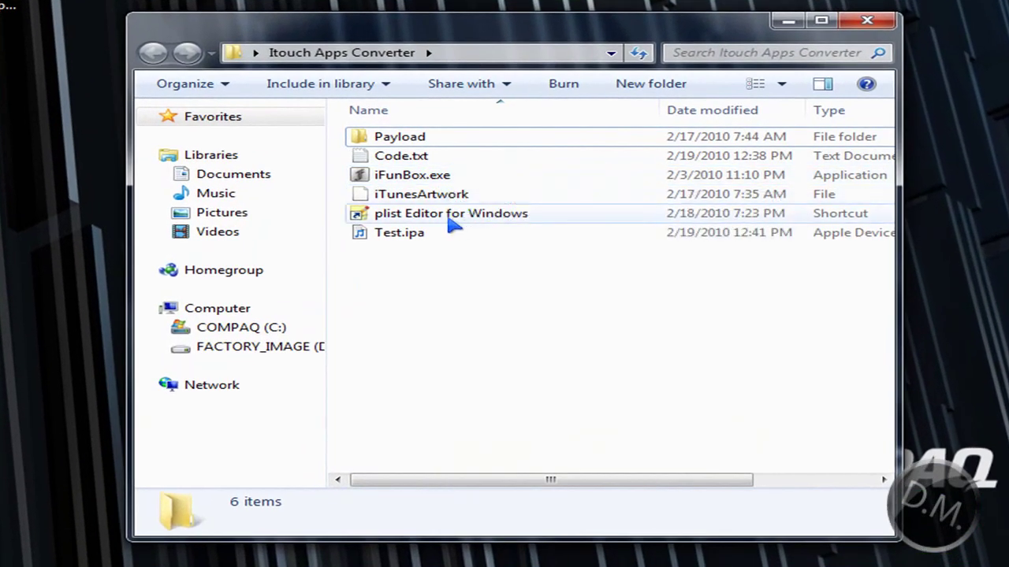
Launch plist Editor for Windows from its desktop shortcut, alongside its Softpedia 1.0.1 download page
{"action": "double_click", "coordinate": [447, 220]}
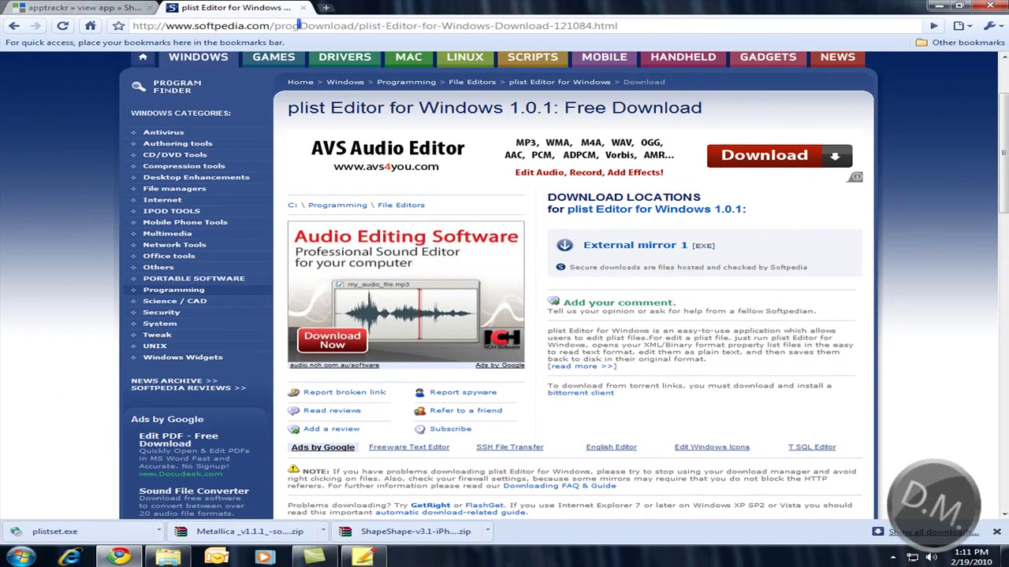
{"action": "left_click", "coordinate": [421, 31]}
{"action": "left_click", "coordinate": [622, 337]}
Open Info.plist from Desktop > Itouch Apps Converter > Payload > ShapeShape.app in plist Editor
{"action": "left_click", "coordinate": [938, 6]}
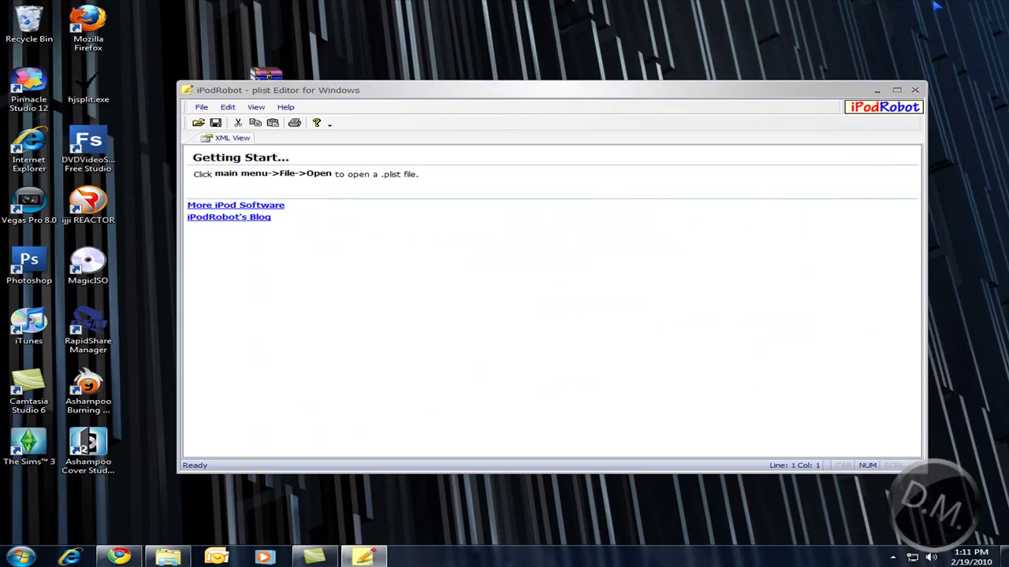
{"action": "left_click_drag", "start_coordinate": [788, 93], "coordinate": [782, 138]}
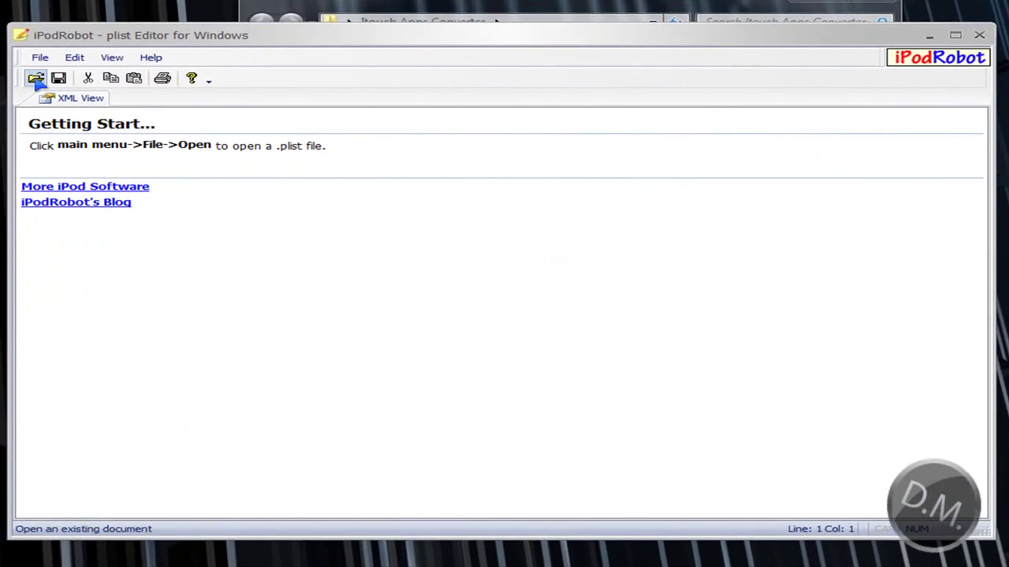
{"action": "left_click", "coordinate": [144, 137]}
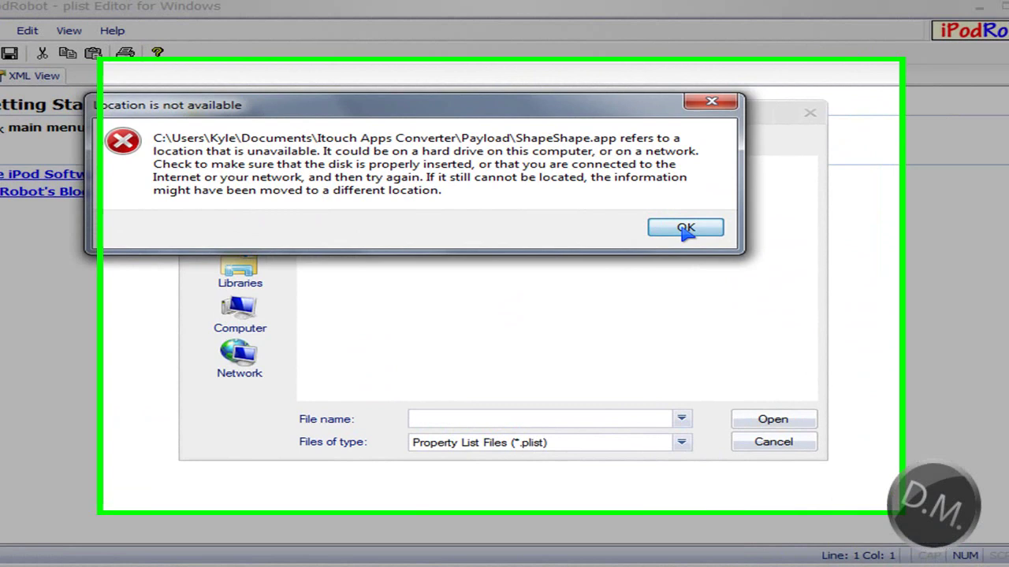
{"action": "left_click", "coordinate": [666, 234]}
{"action": "left_click", "coordinate": [265, 274]}
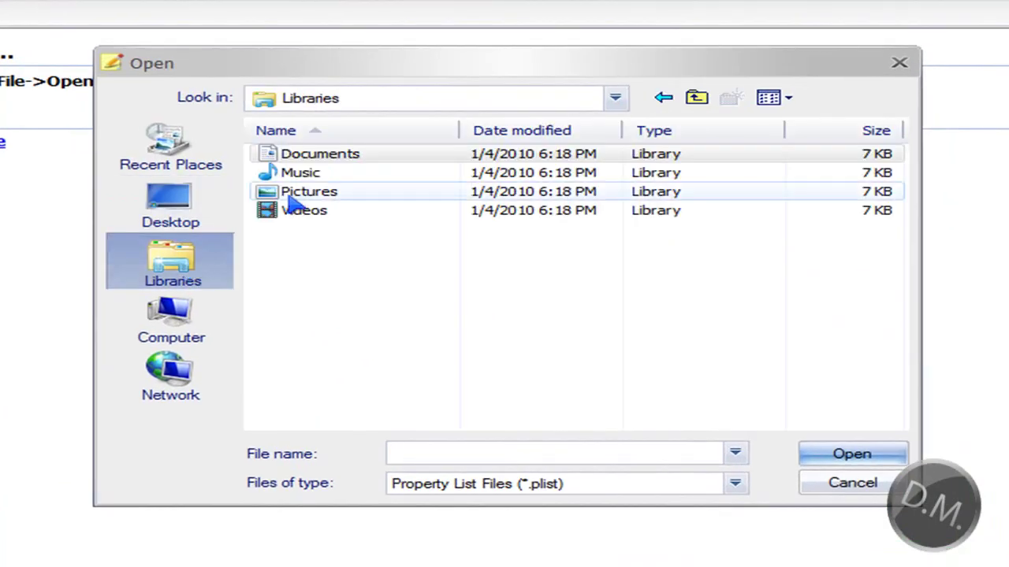
{"action": "double_click", "coordinate": [369, 156]}
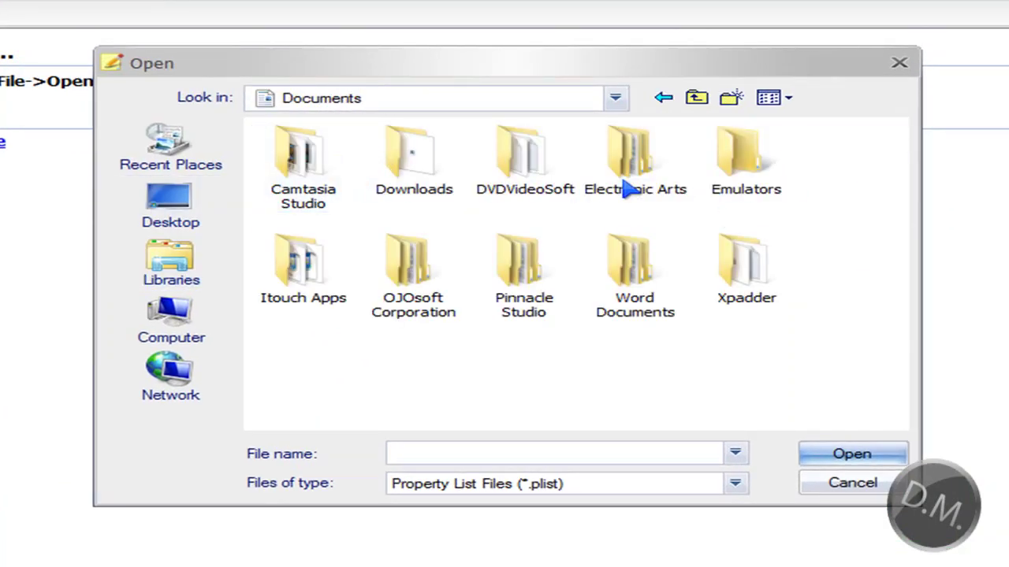
{"action": "left_click", "coordinate": [170, 203]}
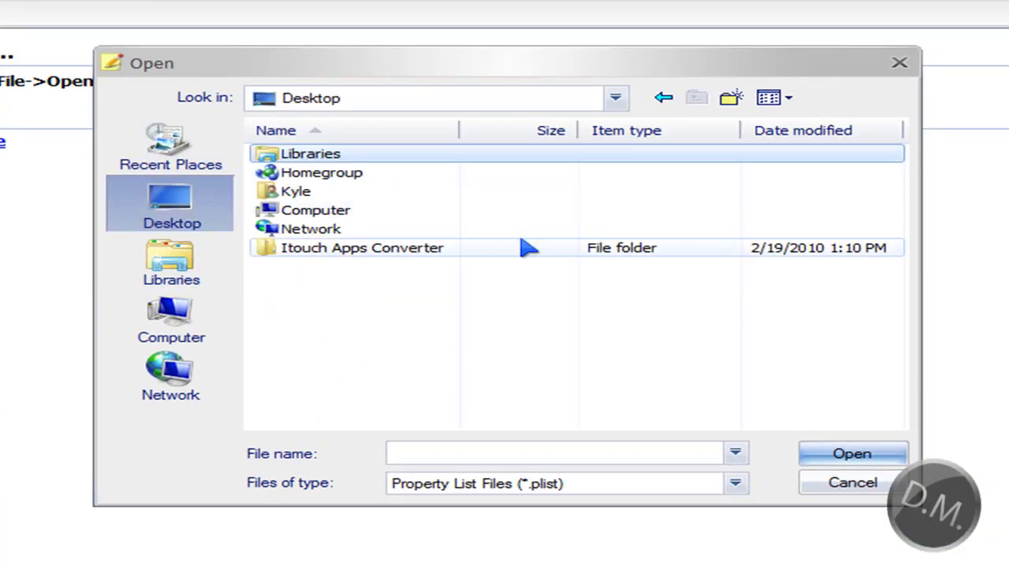
{"action": "double_click", "coordinate": [356, 252]}
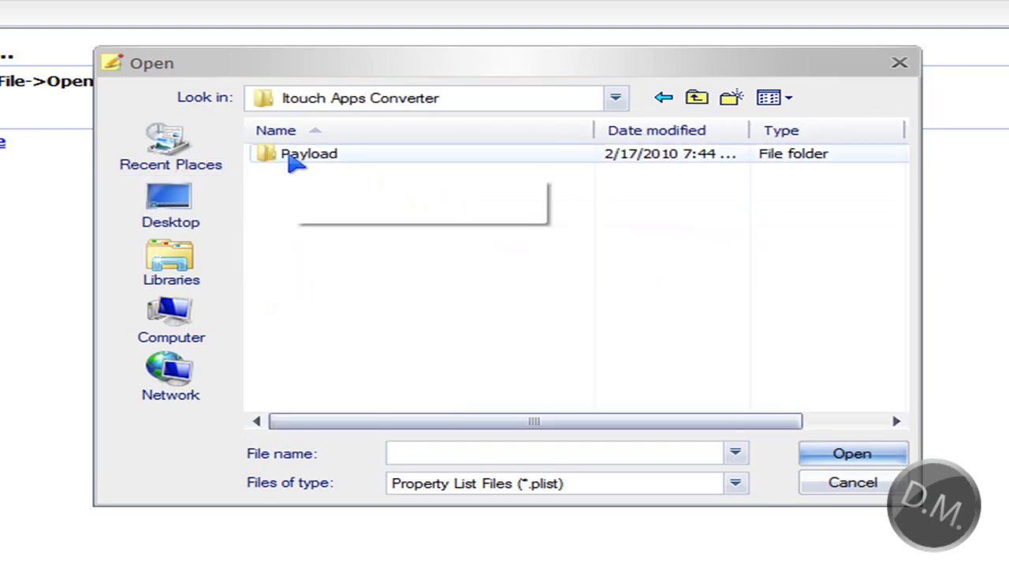
{"action": "double_click", "coordinate": [307, 157]}
{"action": "double_click", "coordinate": [314, 158]}
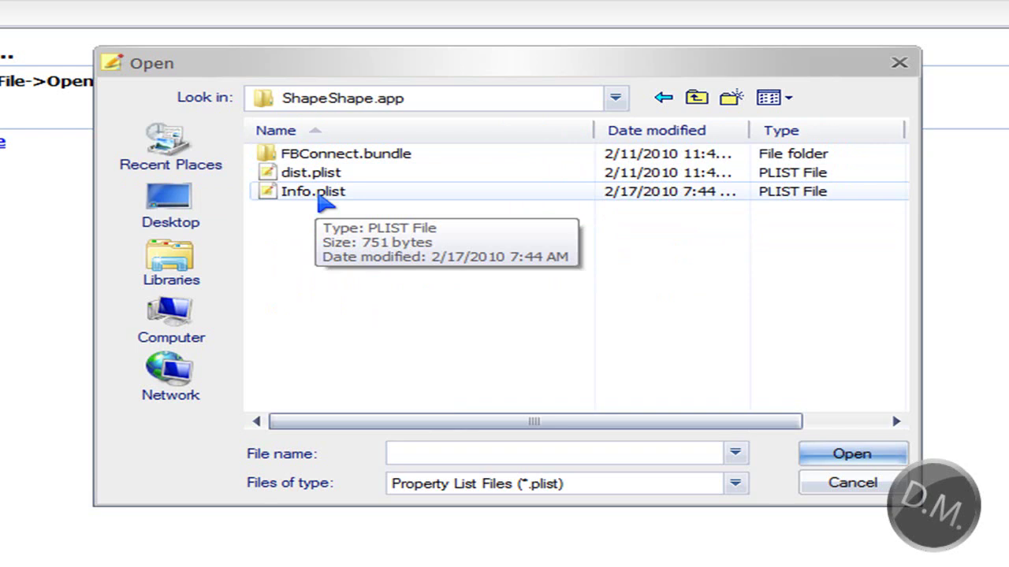
{"action": "double_click", "coordinate": [327, 195]}
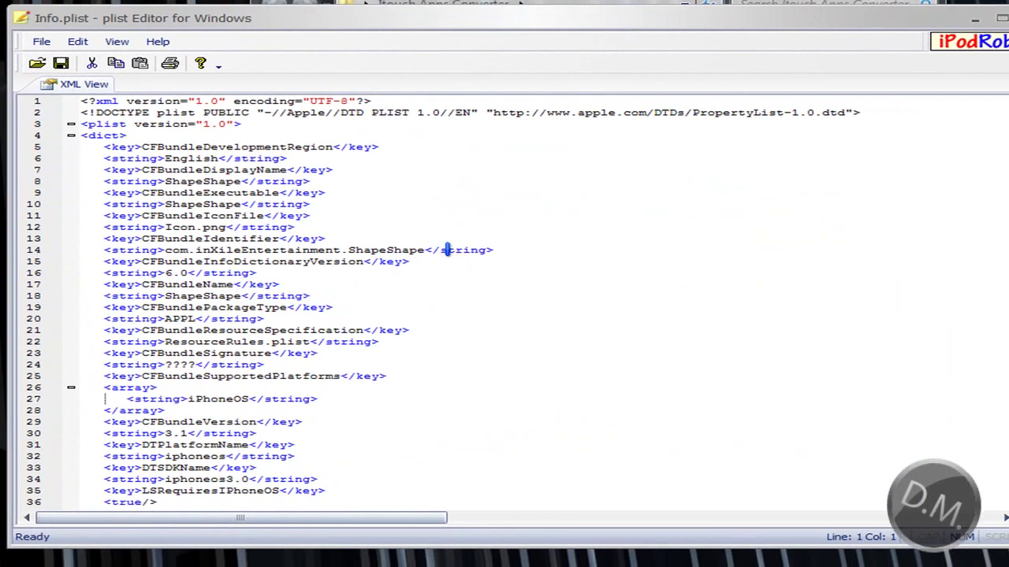
Insert a blank line 45 after '<true/>' on line 44, before the closing </dict> tag
{"action": "left_click", "coordinate": [334, 280]}
{"action": "scroll", "coordinate": [334, 280], "scroll_direction": "down", "scroll_amount": 4}
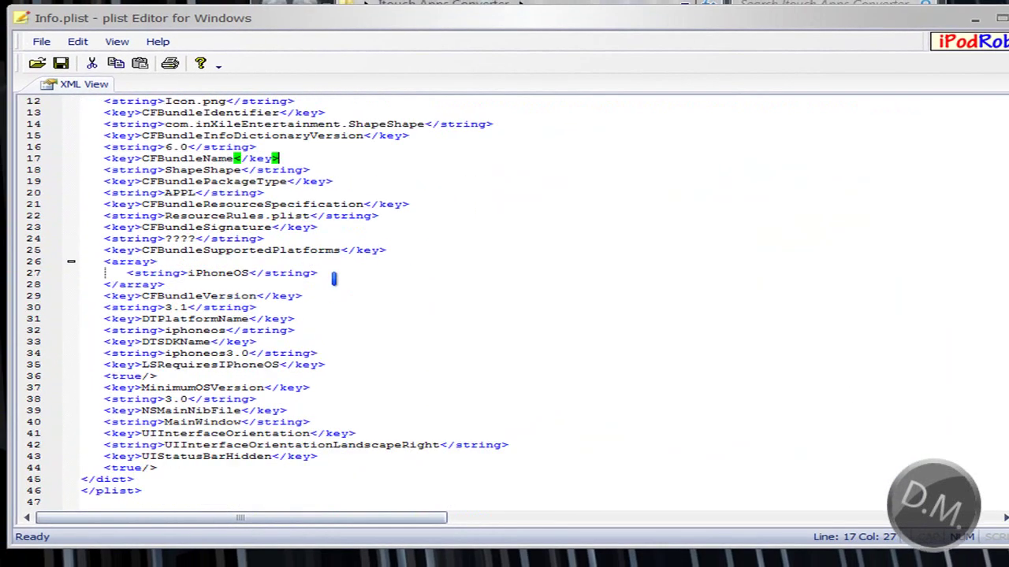
{"action": "left_click", "coordinate": [181, 468]}
{"action": "scroll", "coordinate": [201, 367], "scroll_direction": "up", "scroll_amount": 4}
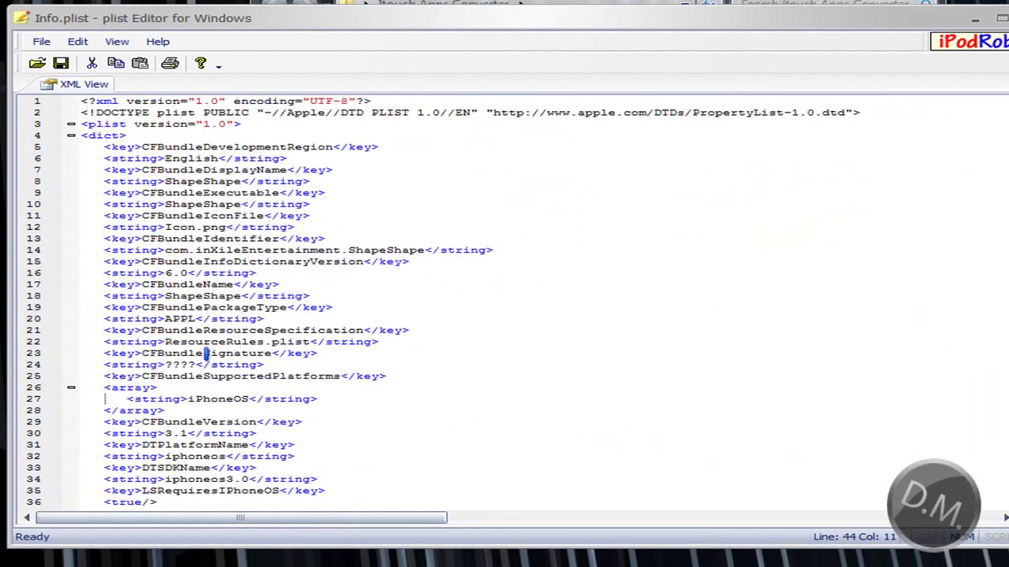
{"action": "scroll", "coordinate": [210, 343], "scroll_direction": "down", "scroll_amount": 4}
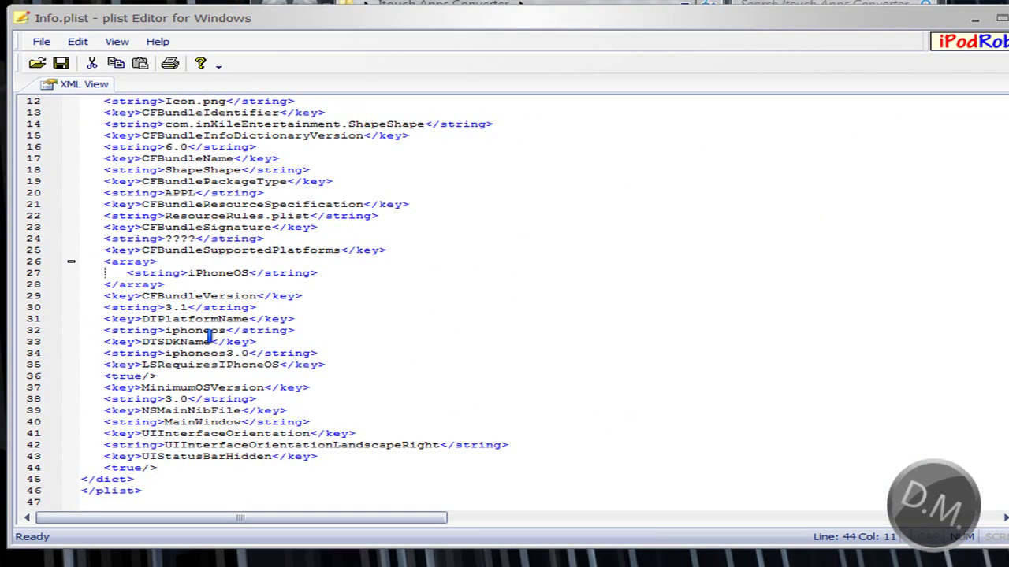
{"action": "key", "text": "Return"}
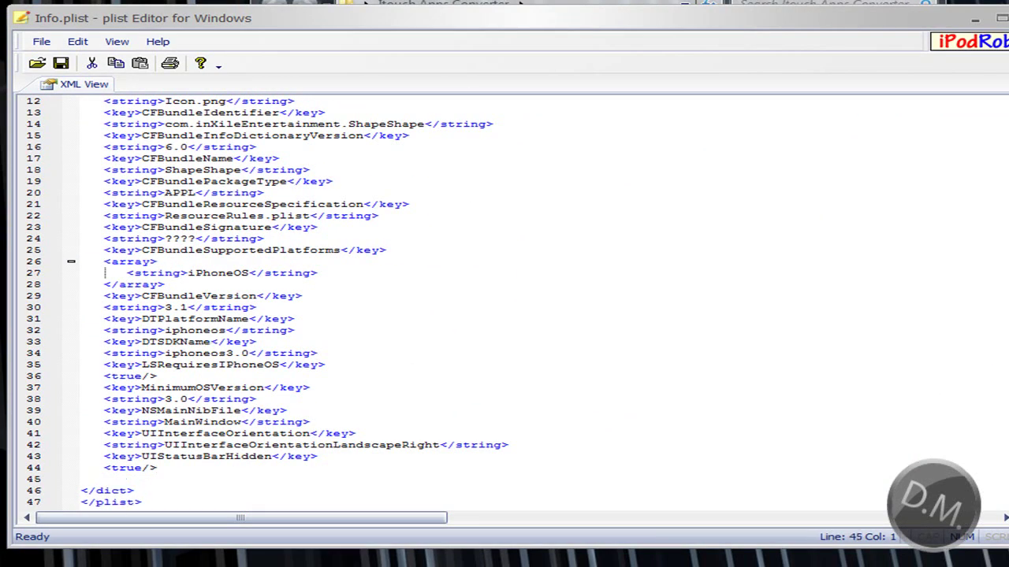
Open Code.txt, copy its four UIPrerenderedIcon and SignerIdentity lines, and close Notepad
{"action": "left_click", "coordinate": [504, 5]}
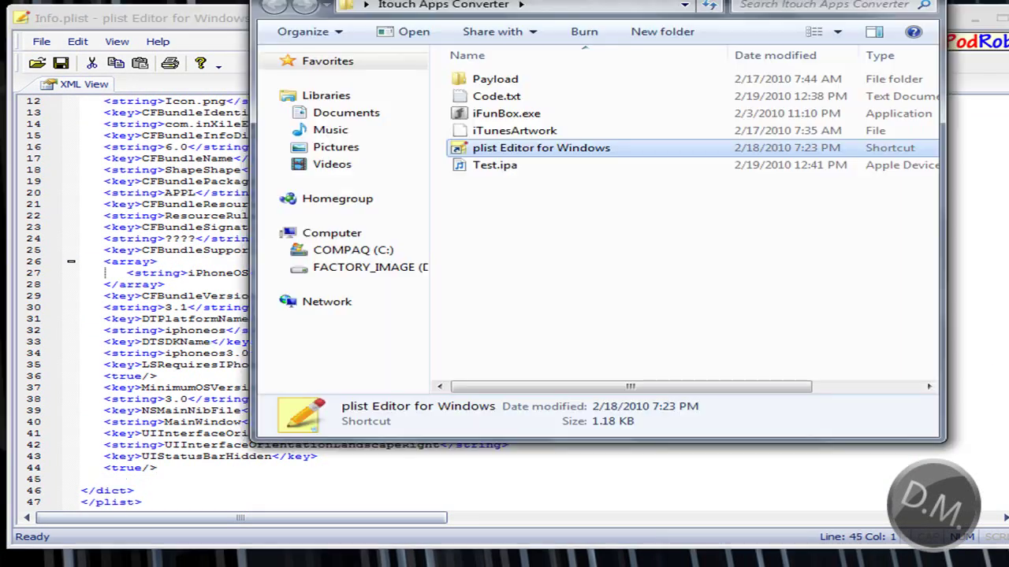
{"action": "double_click", "coordinate": [502, 98]}
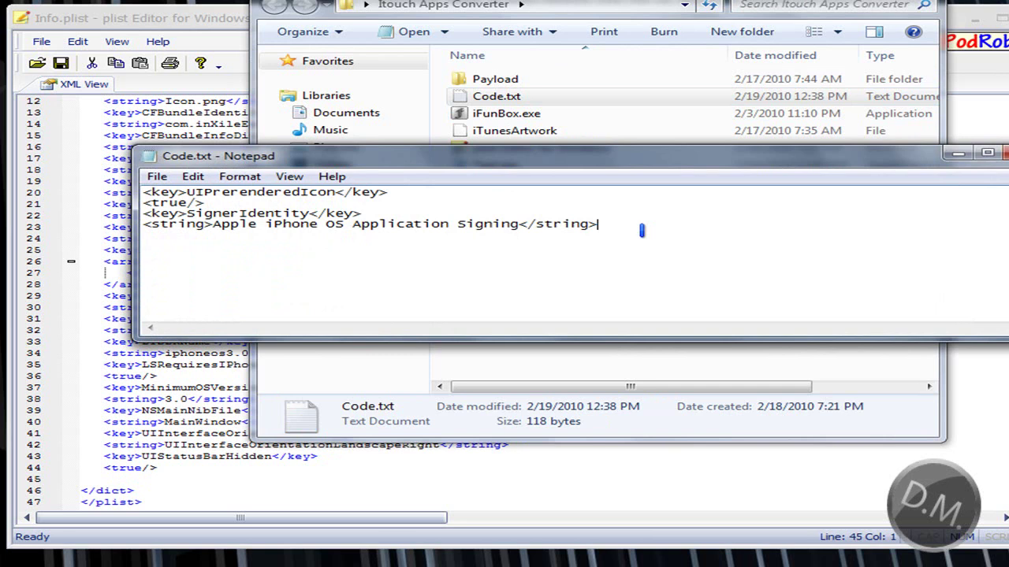
{"action": "left_click_drag", "start_coordinate": [641, 230], "coordinate": [135, 189]}
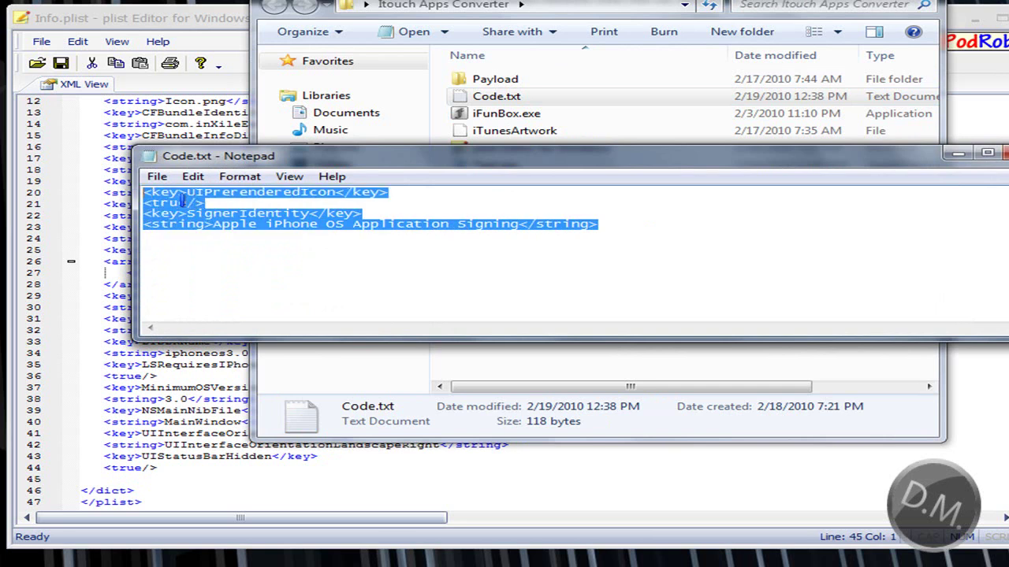
{"action": "right_click", "coordinate": [207, 209]}
{"action": "left_click", "coordinate": [293, 267]}
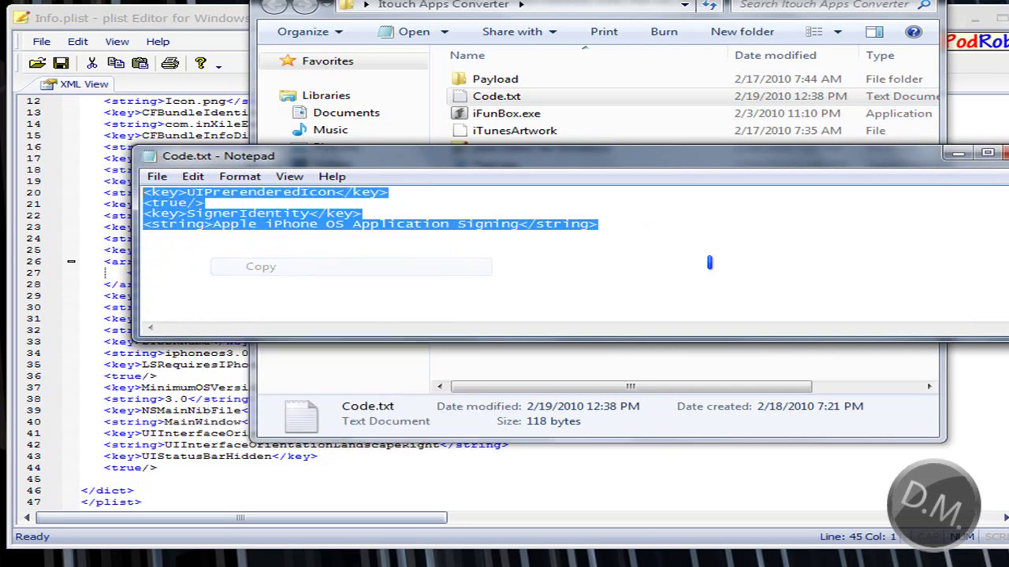
{"action": "left_click", "coordinate": [1002, 153]}
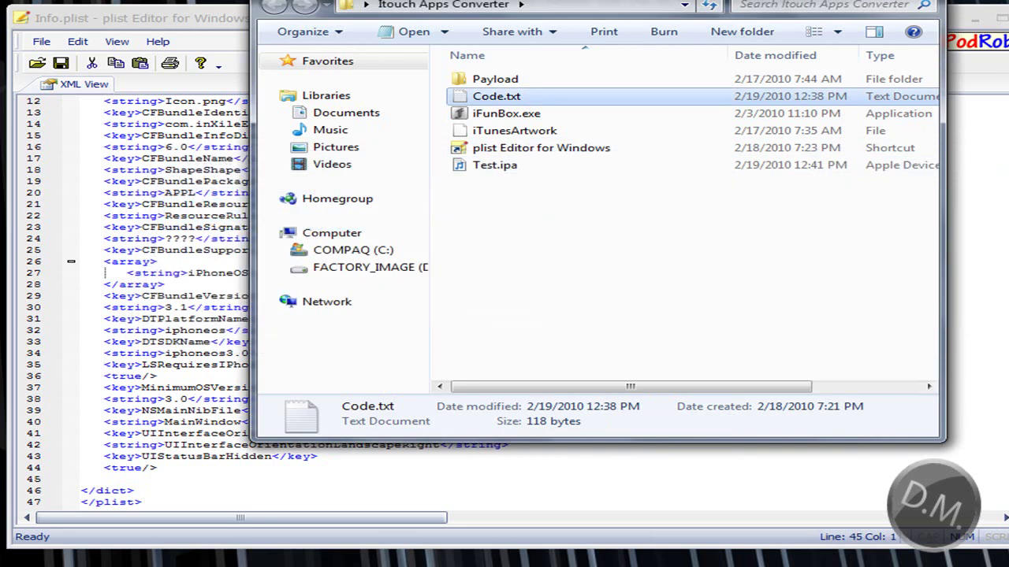
Paste the copied UIPrerenderedIcon and SignerIdentity keys into Info.plist at line 45
{"action": "left_click", "coordinate": [178, 25]}
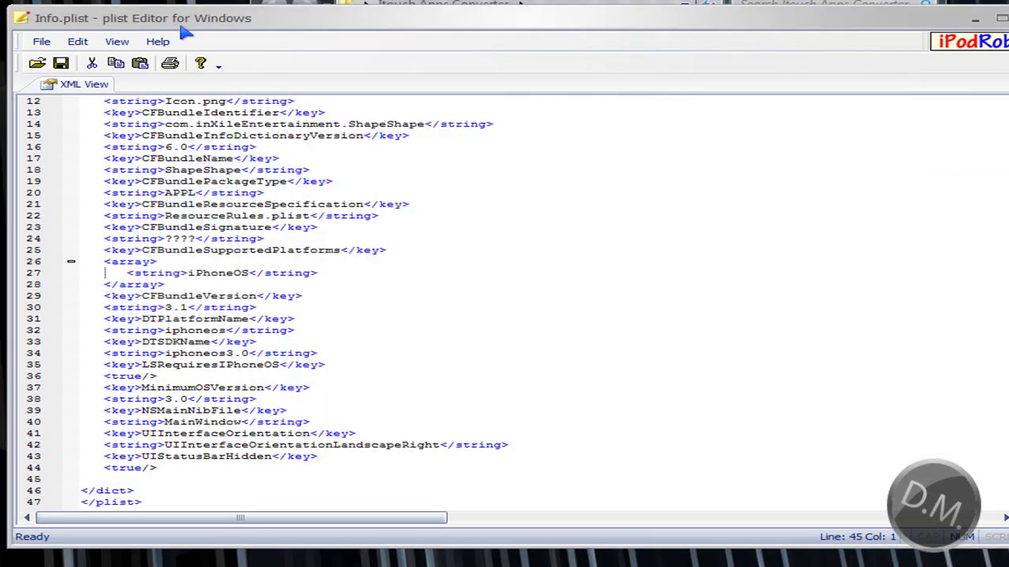
{"action": "right_click", "coordinate": [134, 479]}
{"action": "left_click", "coordinate": [177, 423]}
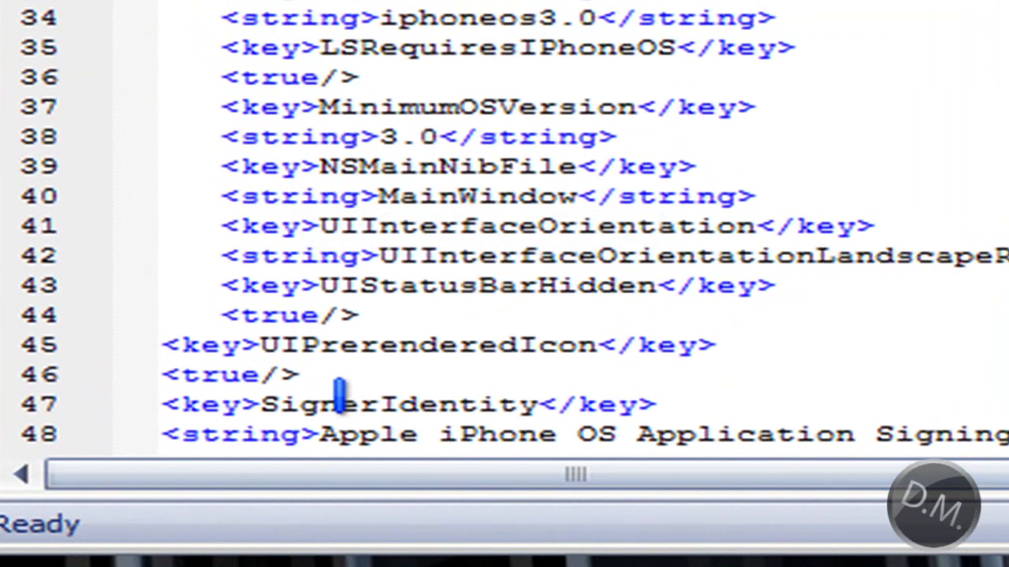
Indent each pasted key line with Tab to match the other entries, then check the closing tags
{"action": "scroll", "coordinate": [339, 394], "scroll_direction": "down", "scroll_amount": 1}
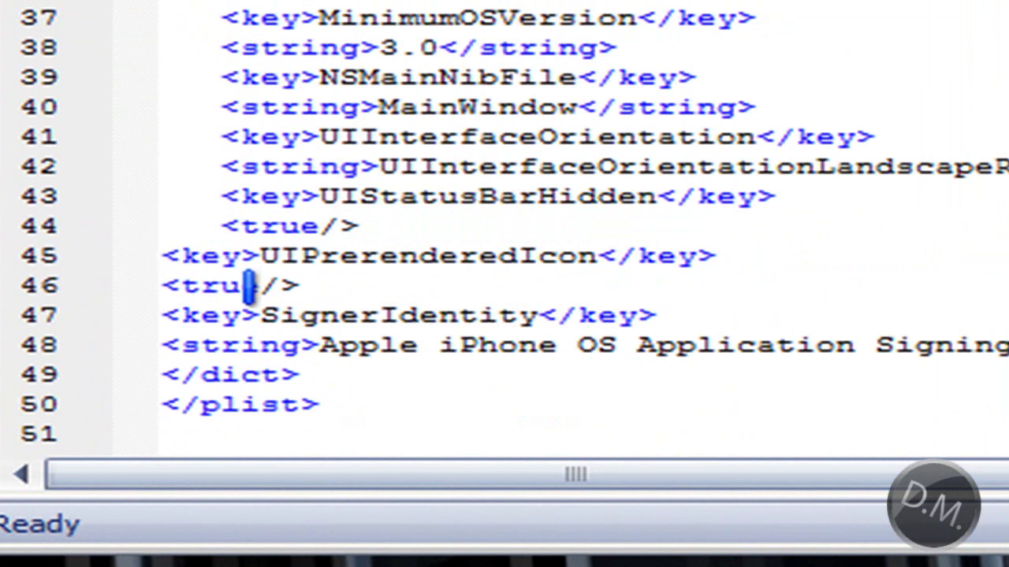
{"action": "key", "text": "Tab"}
{"action": "key", "text": "Tab"}
{"action": "key", "text": "Down"}
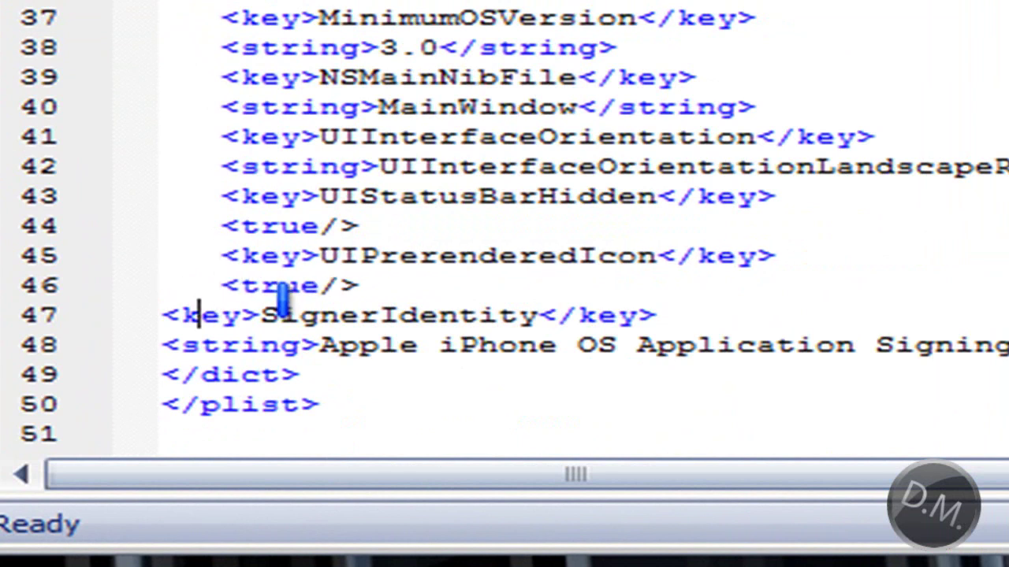
{"action": "key", "text": "Tab"}
{"action": "key", "text": "Left"}
{"action": "key", "text": "Tab"}
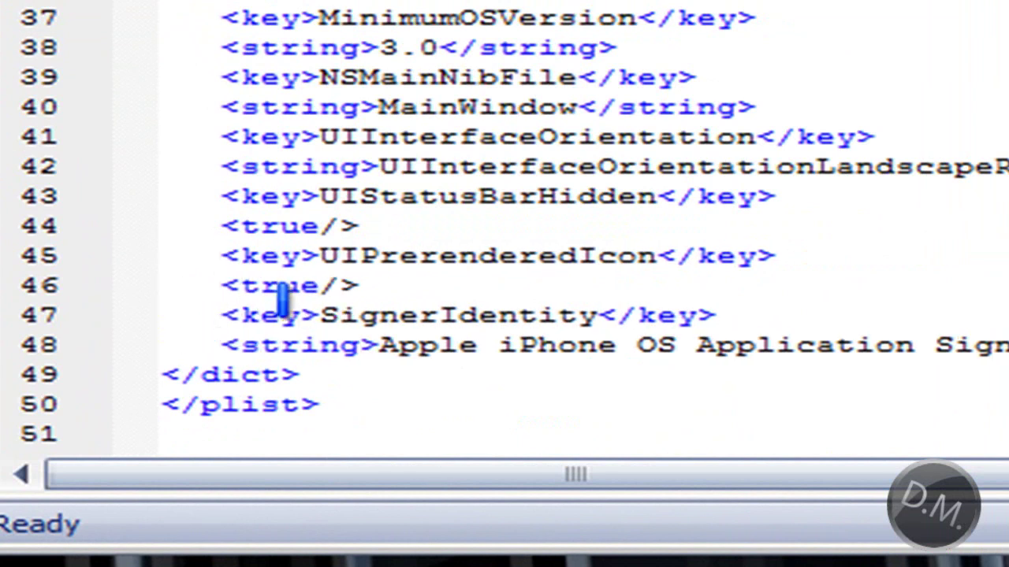
{"action": "key", "text": "ctrl+End"}
{"action": "key", "text": "Up"}
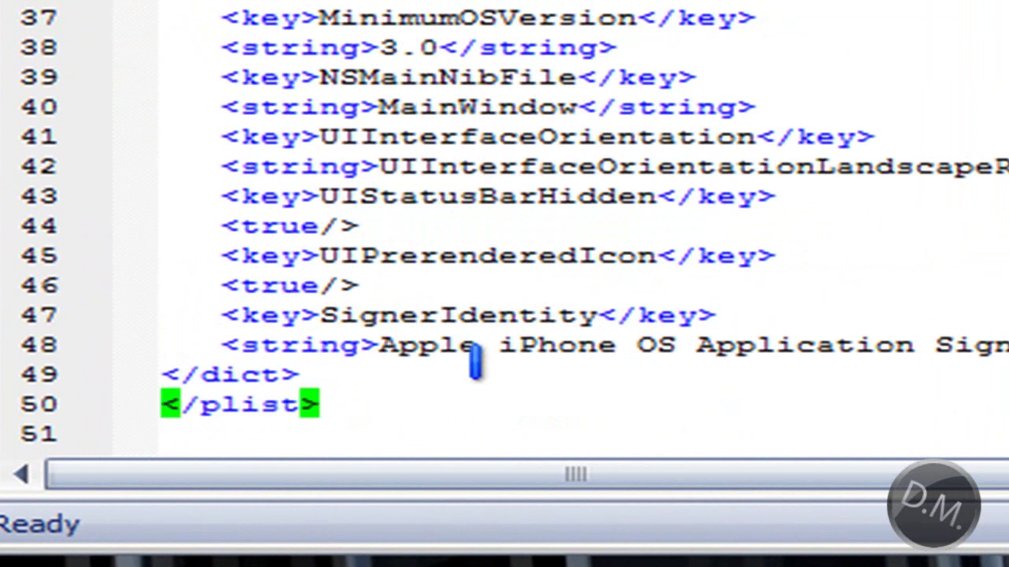
{"action": "key", "text": "Up"}
{"action": "key", "text": "Up"}
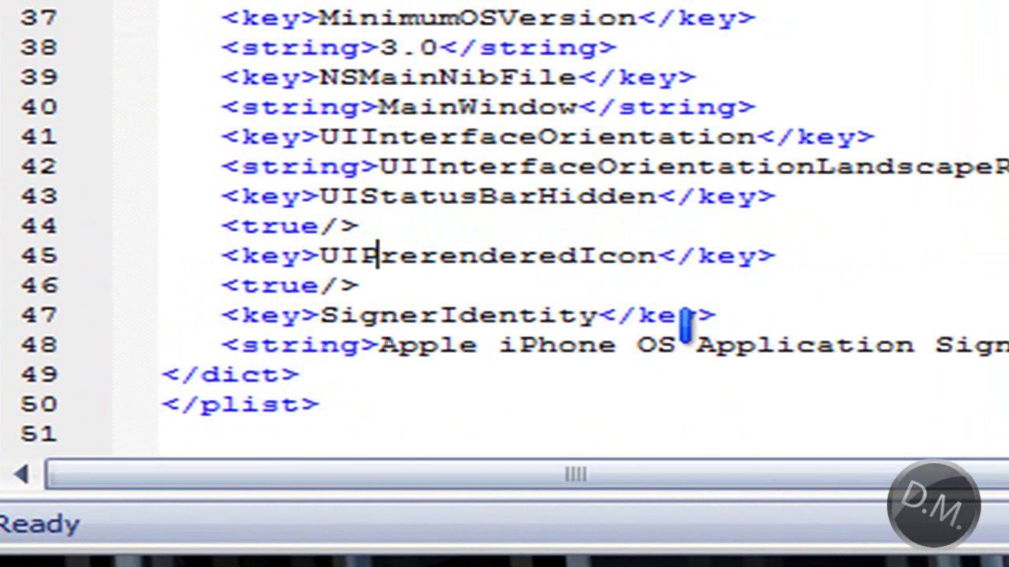
{"action": "left_click", "coordinate": [371, 400]}
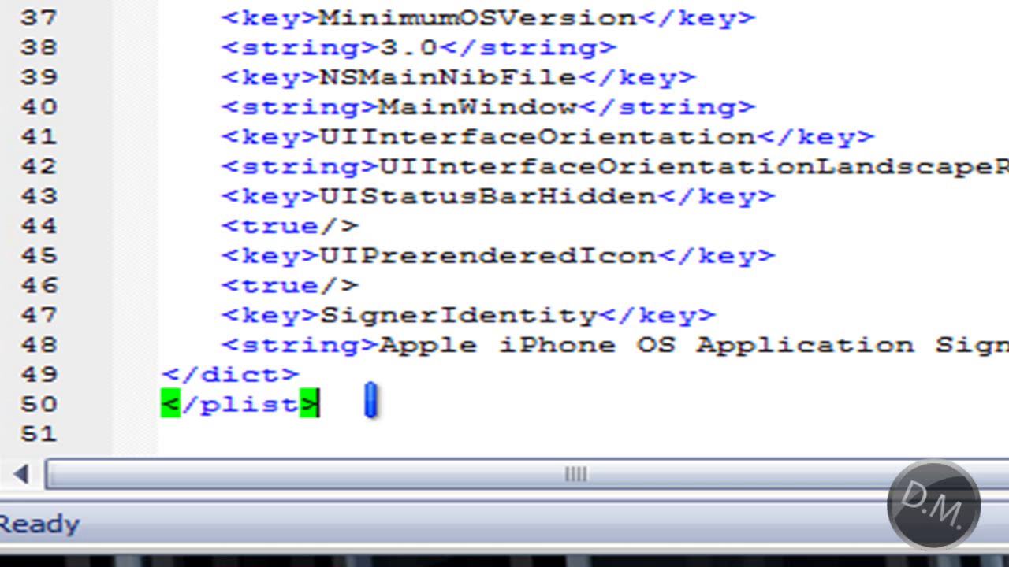
{"action": "left_click", "coordinate": [446, 346]}
{"action": "left_click", "coordinate": [453, 401]}
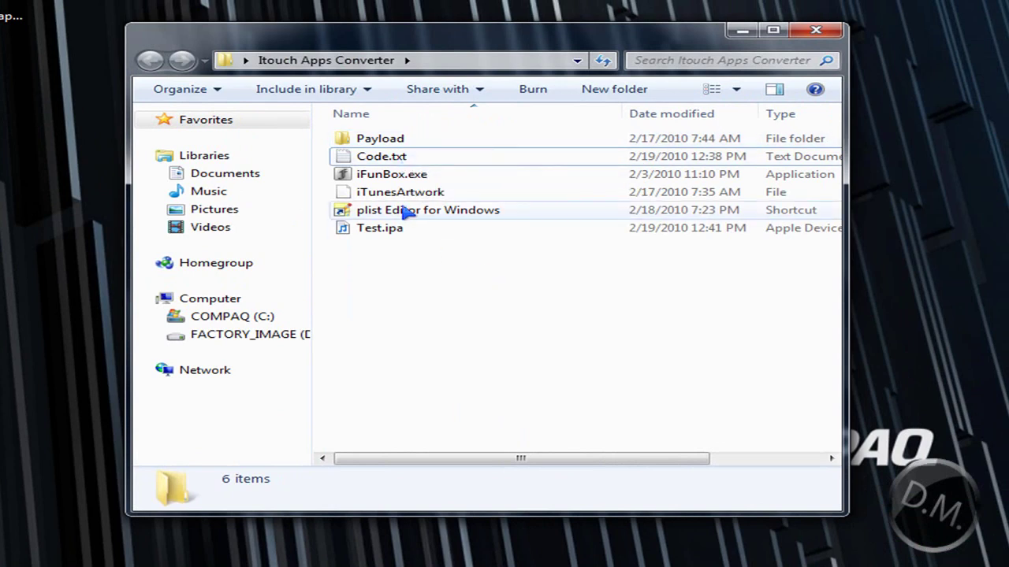
Copy Test.ipa and paste a duplicate, Test - Copy.ipa, into the same folder
{"action": "right_click", "coordinate": [390, 236]}
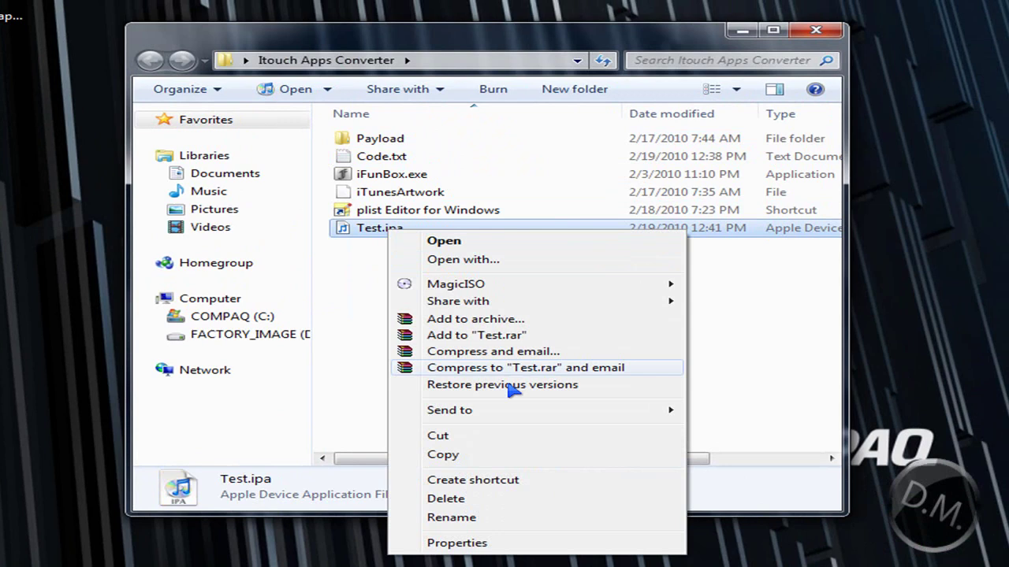
{"action": "left_click", "coordinate": [498, 457]}
{"action": "right_click", "coordinate": [378, 276]}
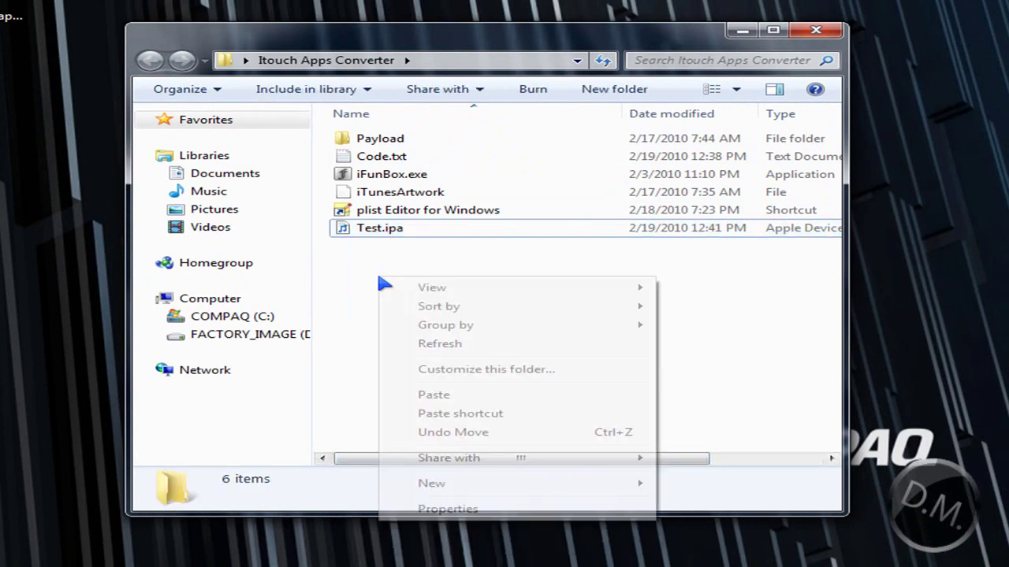
{"action": "left_click", "coordinate": [468, 396]}
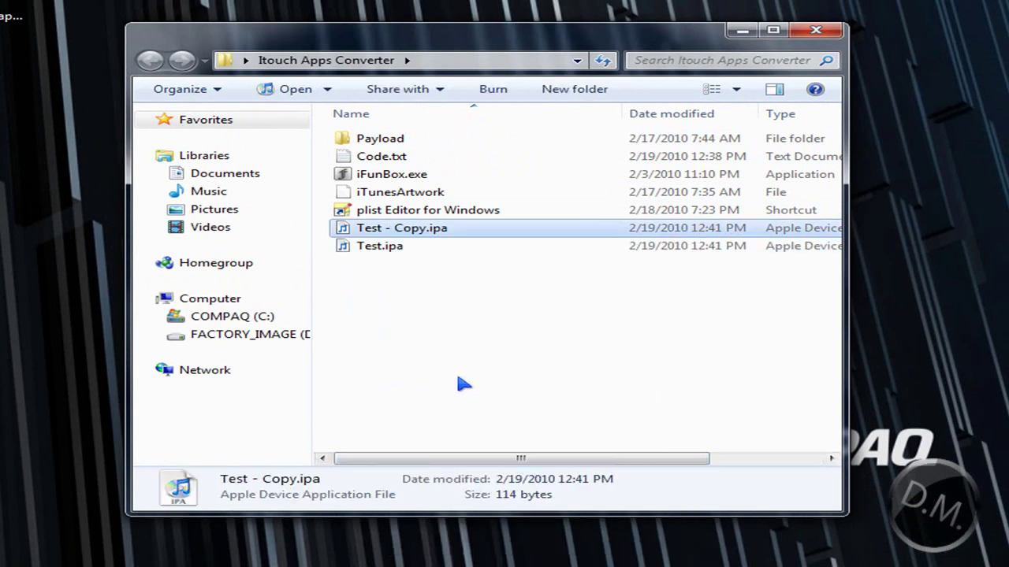
Rename the duplicate to Test - Copy.zip, accept the extension change, and open it in WinRAR
{"action": "right_click", "coordinate": [428, 229]}
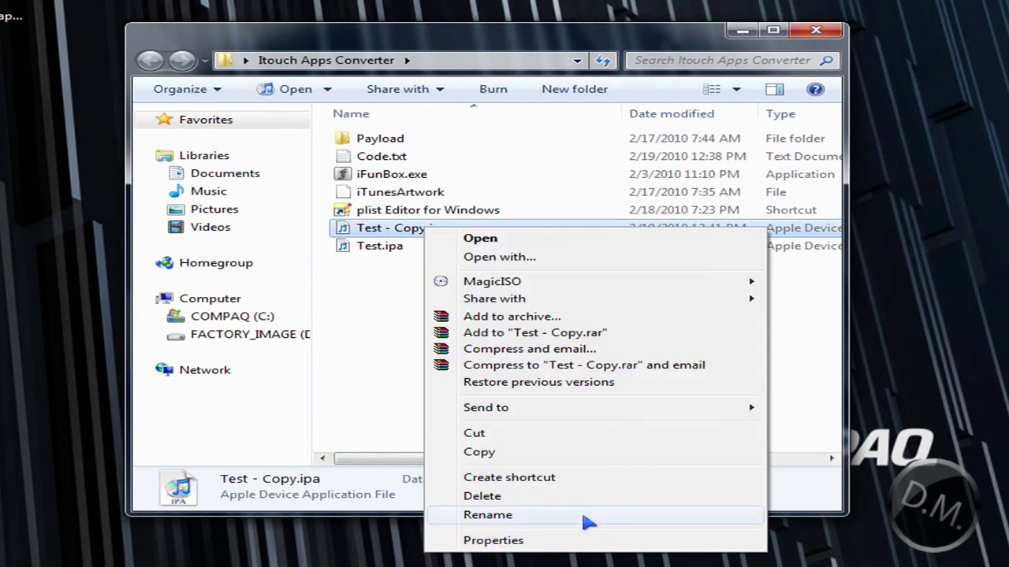
{"action": "left_click", "coordinate": [584, 517]}
{"action": "key", "text": "Right"}
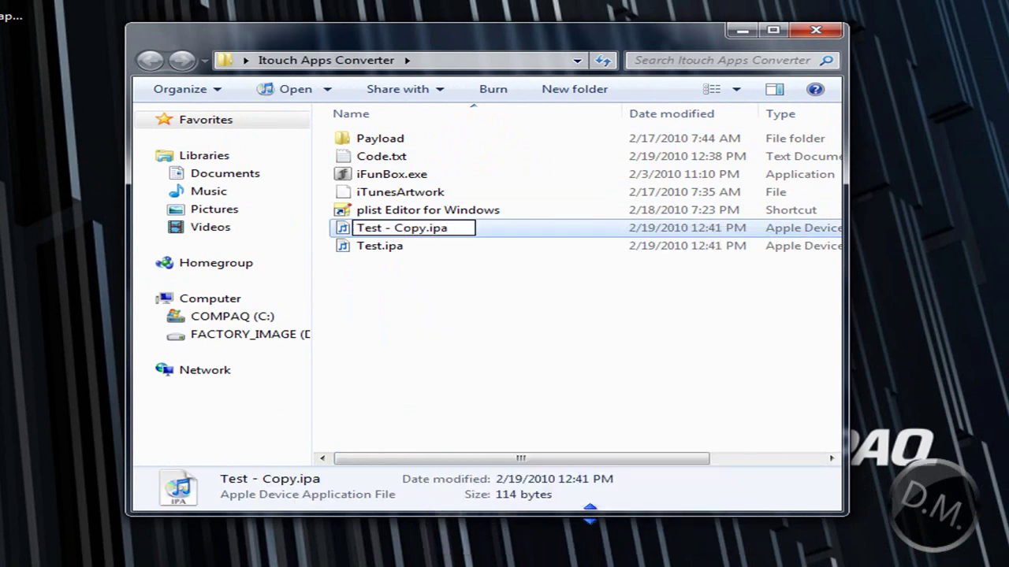
{"action": "key", "text": "BackSpace"}
{"action": "key", "text": "BackSpace"}
{"action": "key", "text": "BackSpace"}
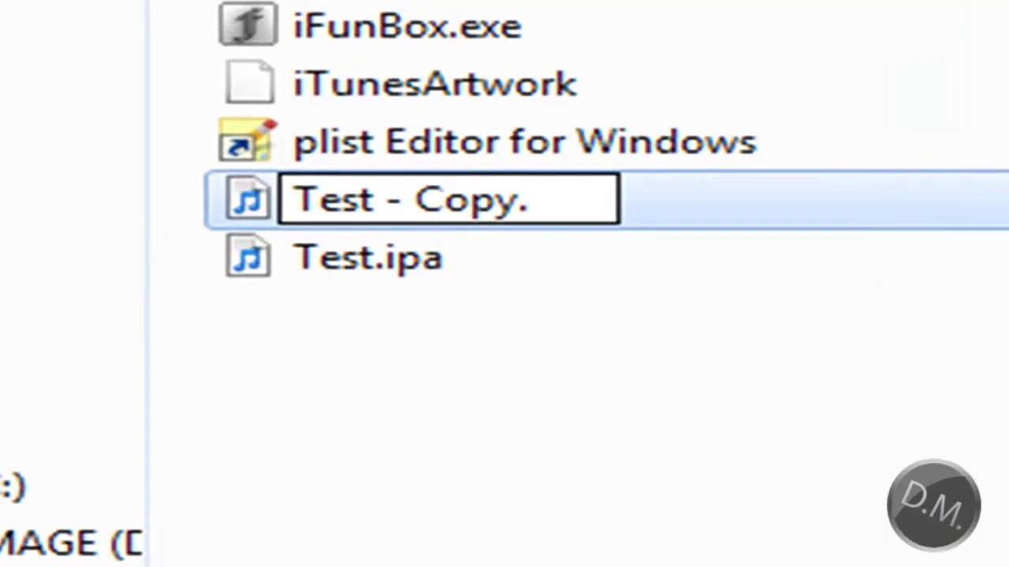
{"action": "type", "text": "zi"}
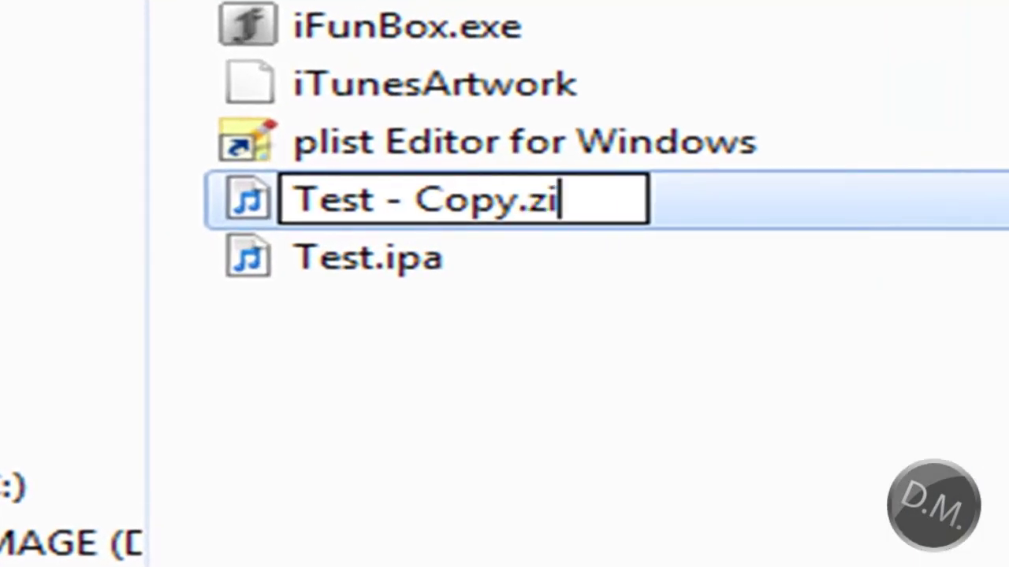
{"action": "type", "text": "p"}
{"action": "key", "text": "BackSpace"}
{"action": "key", "text": "BackSpace"}
{"action": "key", "text": "BackSpace"}
{"action": "type", "text": "rar"}
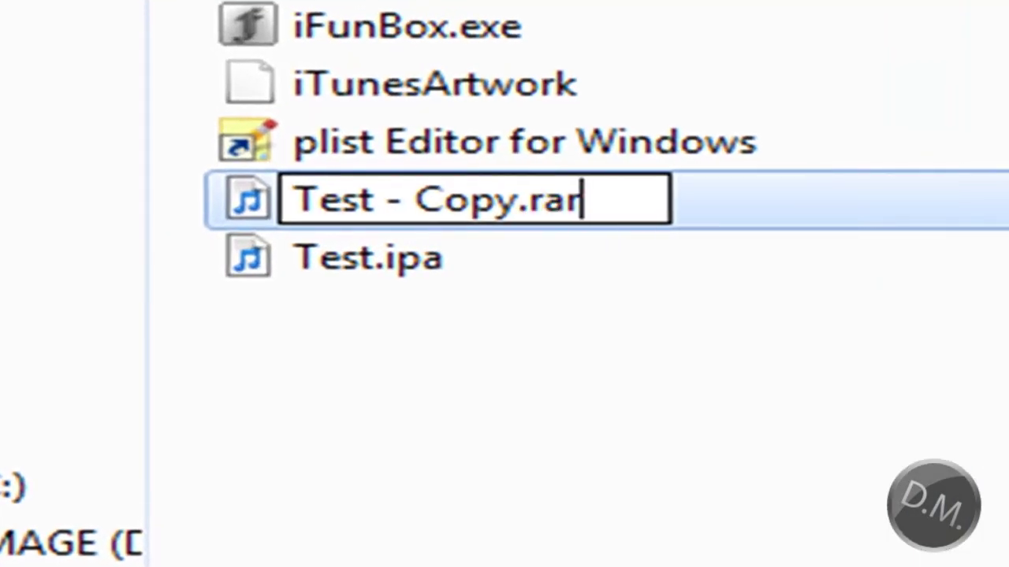
{"action": "key", "text": "BackSpace"}
{"action": "key", "text": "BackSpace"}
{"action": "key", "text": "BackSpace"}
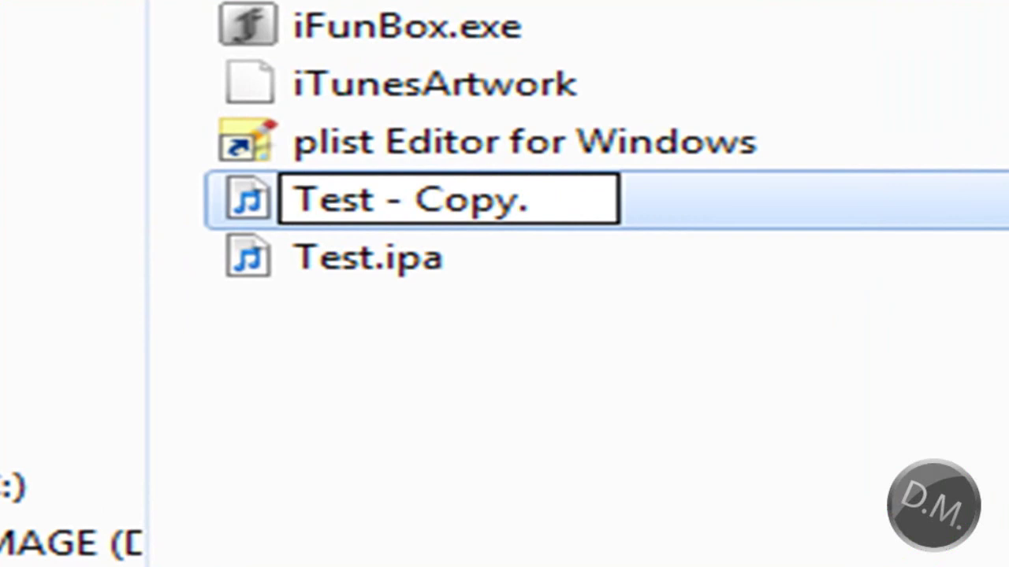
{"action": "type", "text": "zip"}
{"action": "key", "text": "Return"}
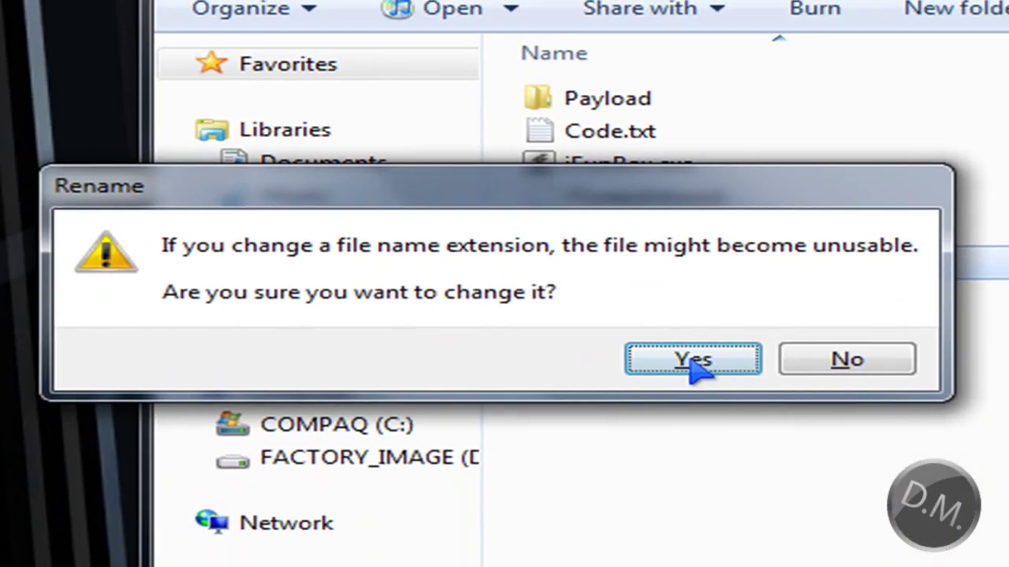
{"action": "left_click", "coordinate": [686, 365]}
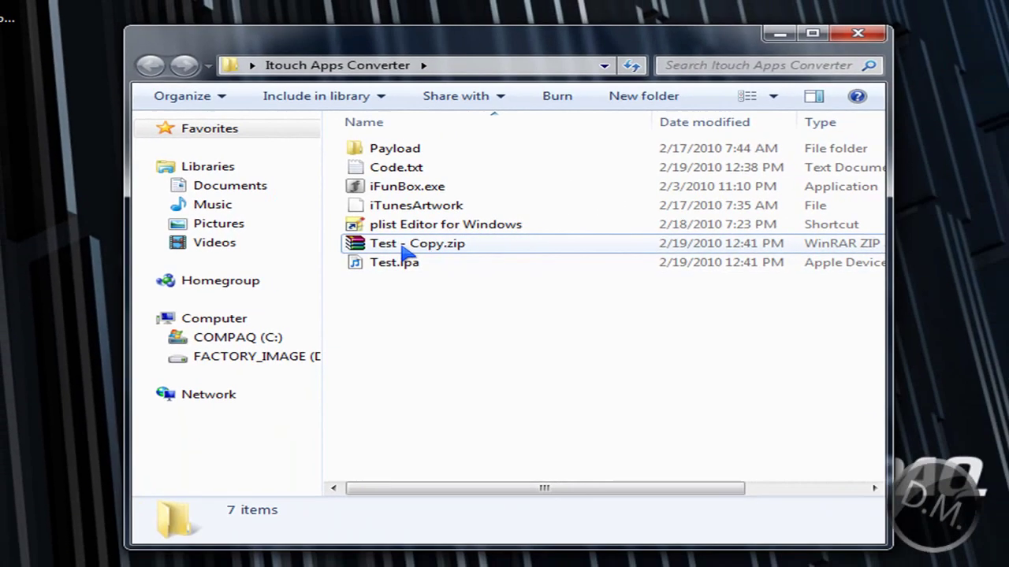
{"action": "double_click", "coordinate": [453, 245]}
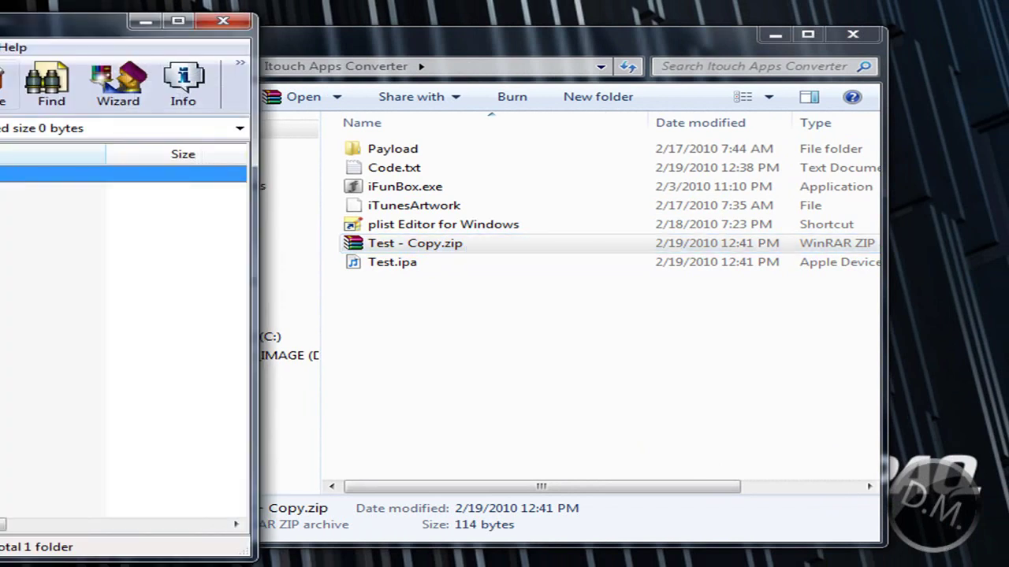
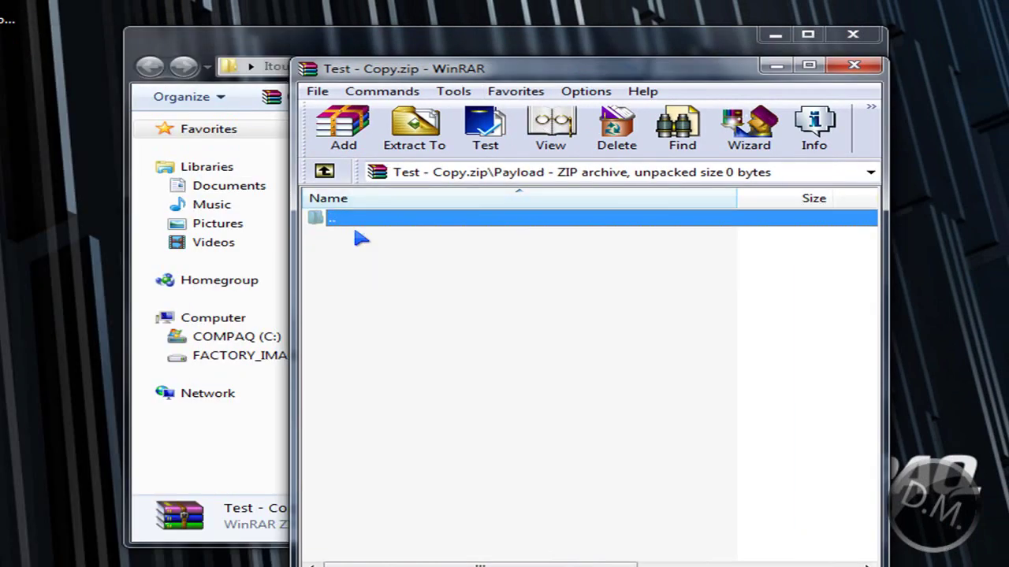
Return to the root of Test - Copy.zip in WinRAR and move its window aside
{"action": "double_click", "coordinate": [331, 220]}
{"action": "left_click_drag", "start_coordinate": [477, 69], "coordinate": [326, 76]}
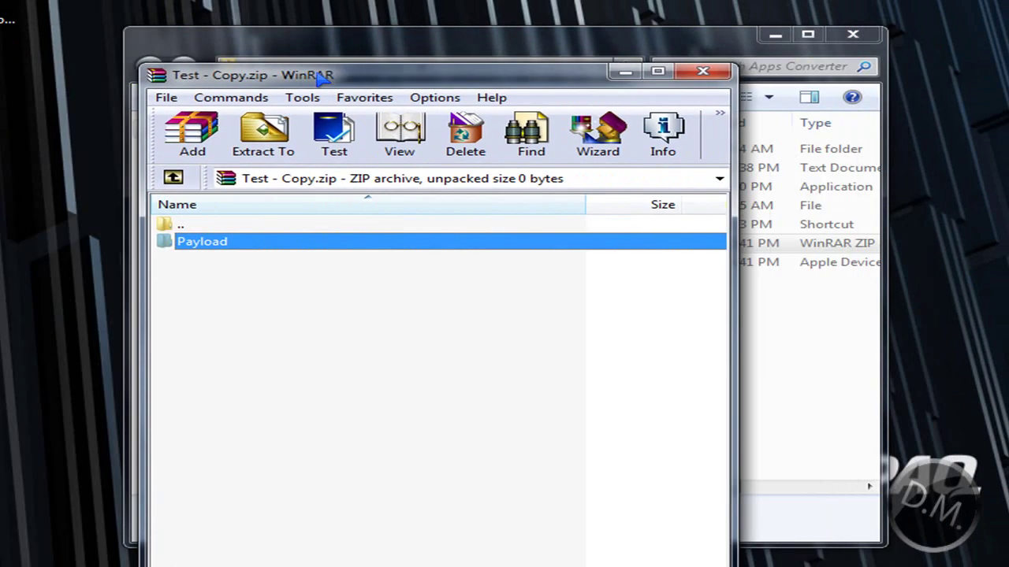
{"action": "left_click_drag", "start_coordinate": [461, 79], "coordinate": [0, 25]}
Close WinRAR and clear the file selection in the Itouch Apps Converter folder
{"action": "left_click", "coordinate": [126, 12]}
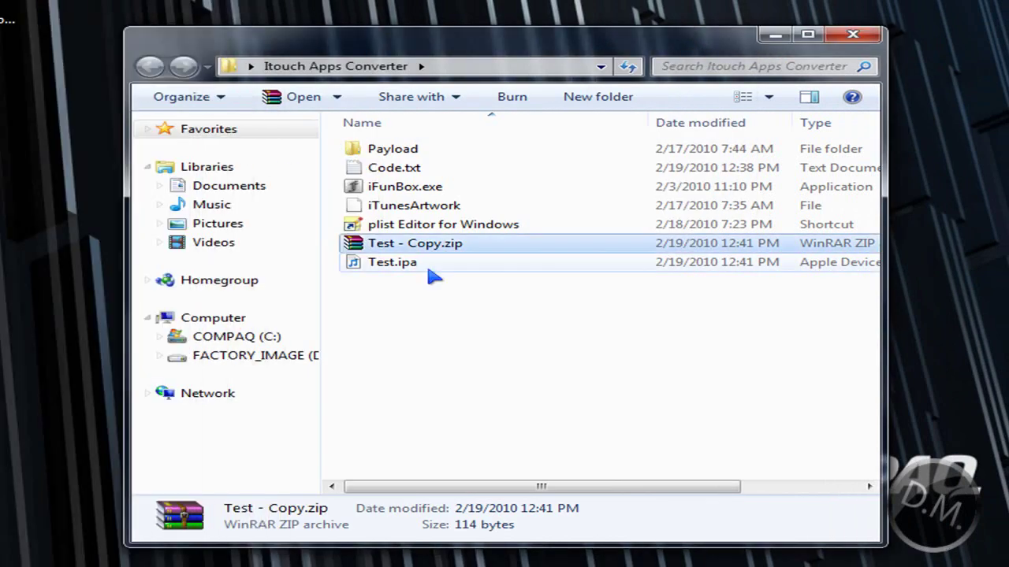
{"action": "left_click", "coordinate": [451, 281]}
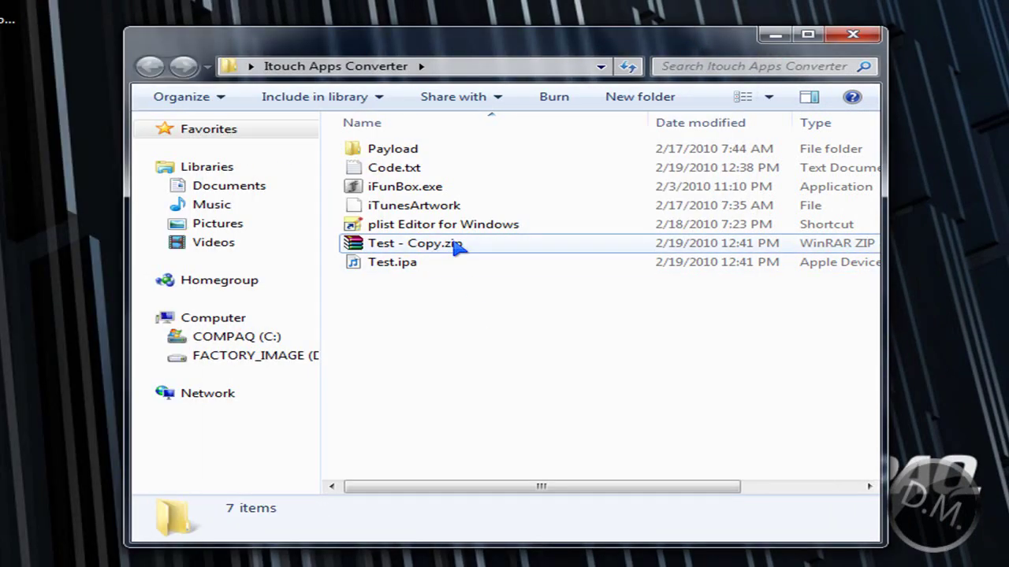
{"action": "left_click", "coordinate": [398, 150]}
{"action": "left_click", "coordinate": [433, 210]}
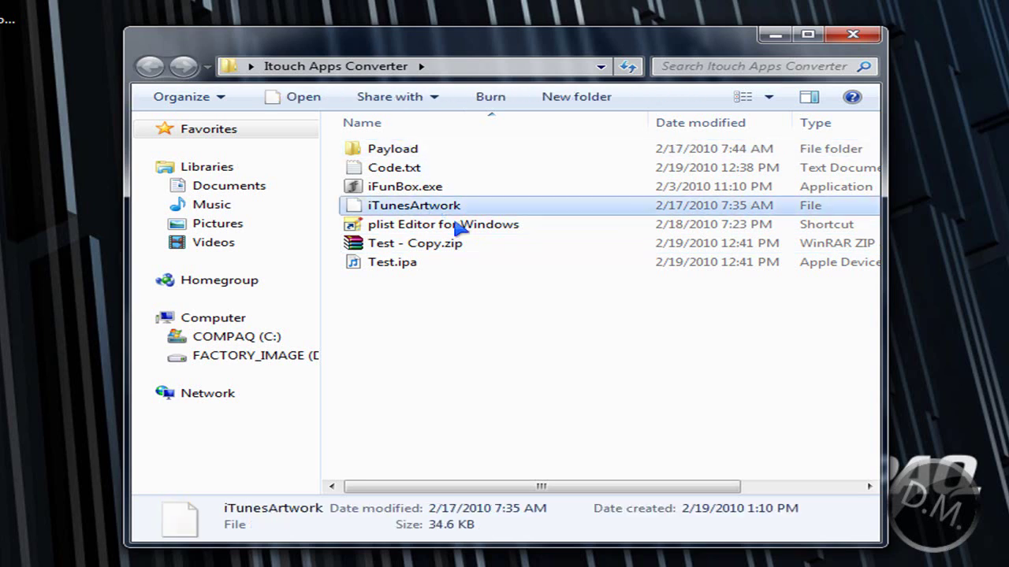
{"action": "left_click", "coordinate": [421, 246]}
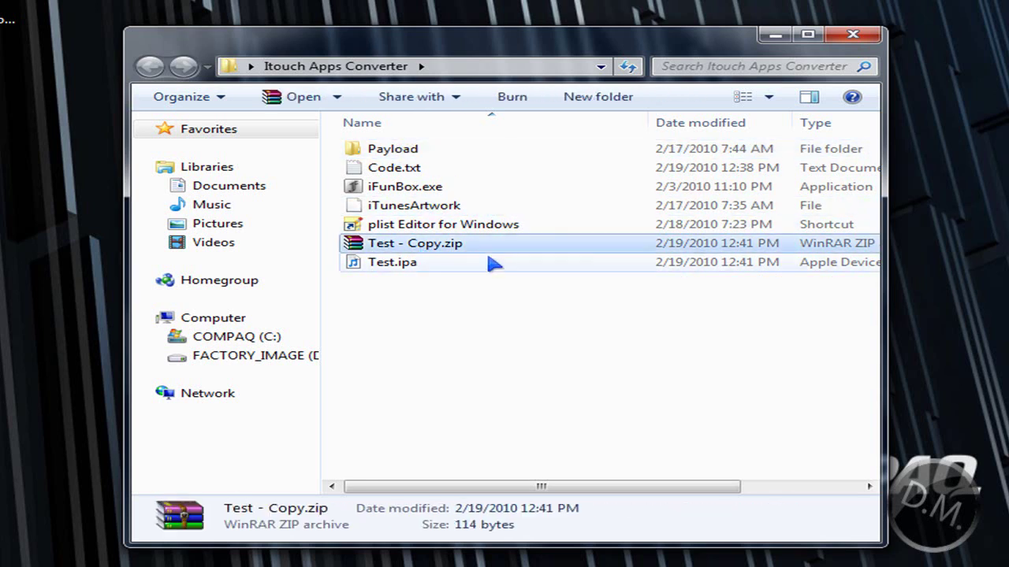
{"action": "left_click", "coordinate": [473, 314]}
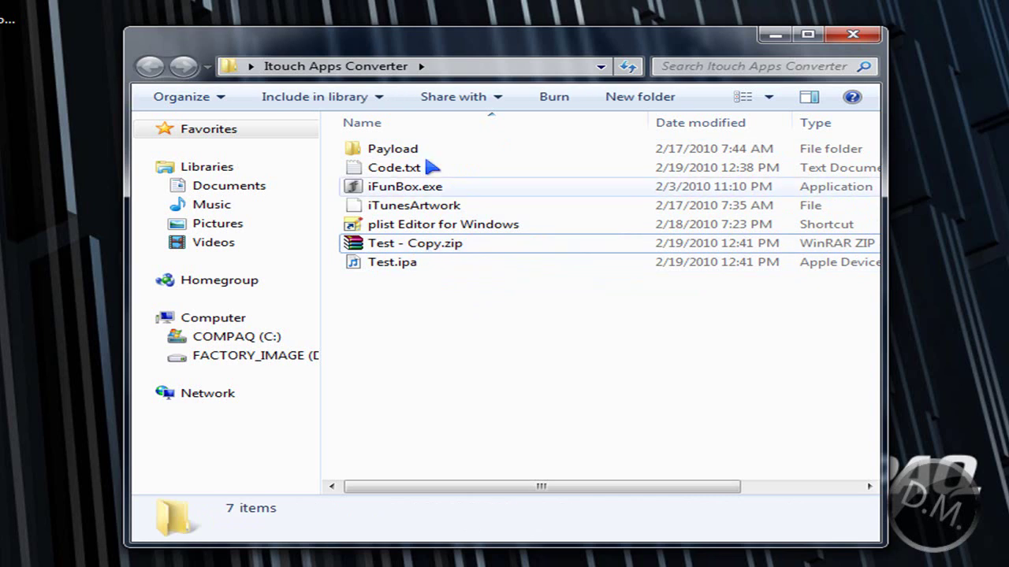
Add the Payload folder and iTunesArtwork into Test - Copy.zip, growing it to 6.64 MB
{"action": "left_click", "coordinate": [402, 152]}
{"action": "left_click", "coordinate": [410, 209], "text": "shift"}
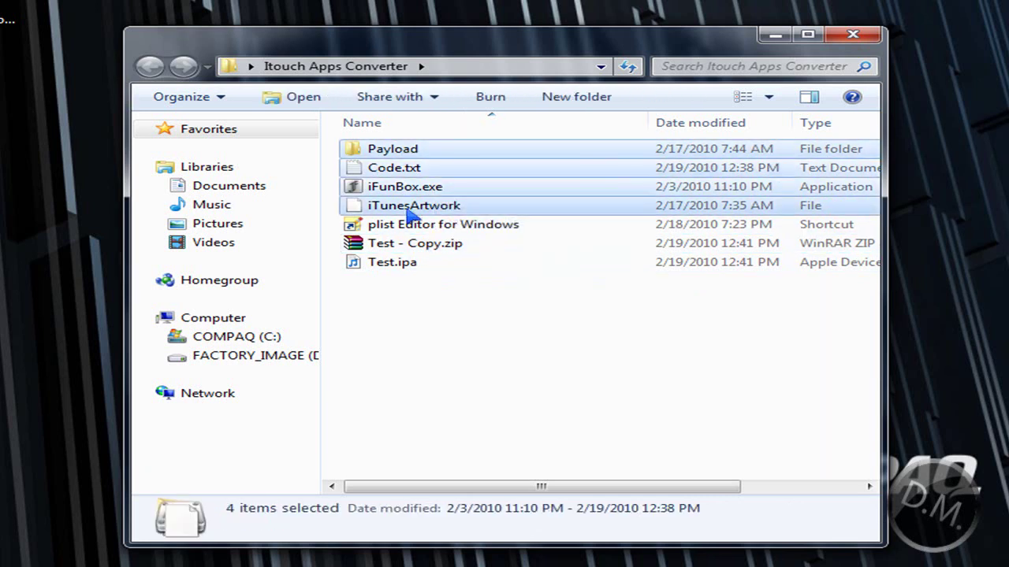
{"action": "left_click", "coordinate": [402, 151]}
{"action": "left_click", "coordinate": [457, 206], "text": "ctrl"}
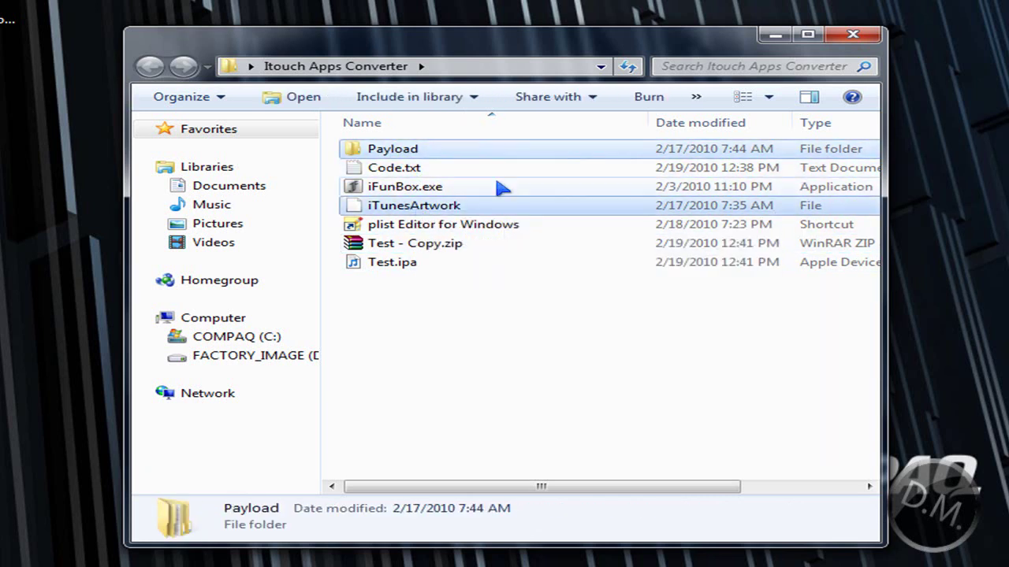
{"action": "left_click_drag", "start_coordinate": [420, 154], "coordinate": [458, 252]}
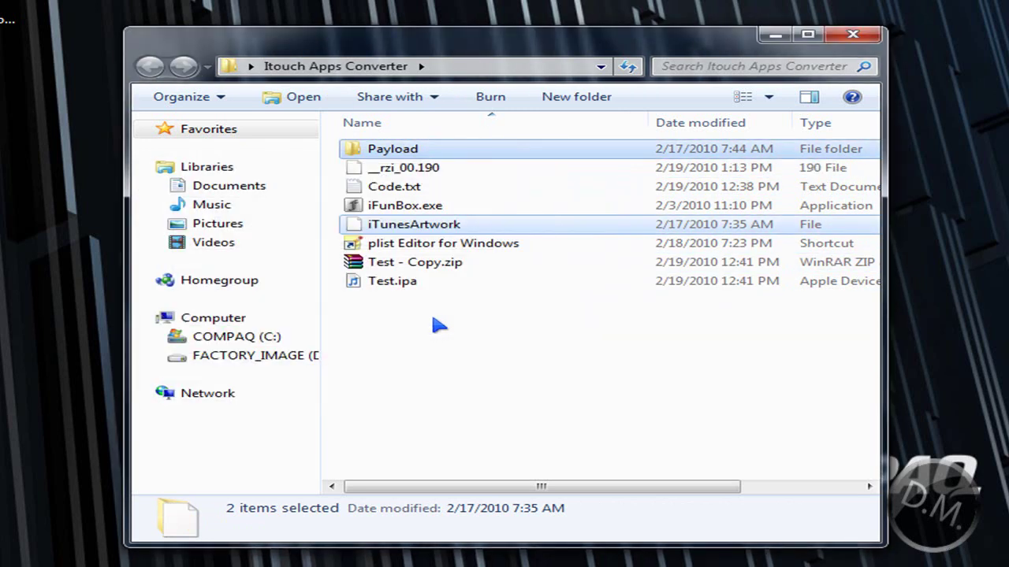
{"action": "left_click", "coordinate": [444, 297]}
{"action": "double_click", "coordinate": [445, 245]}
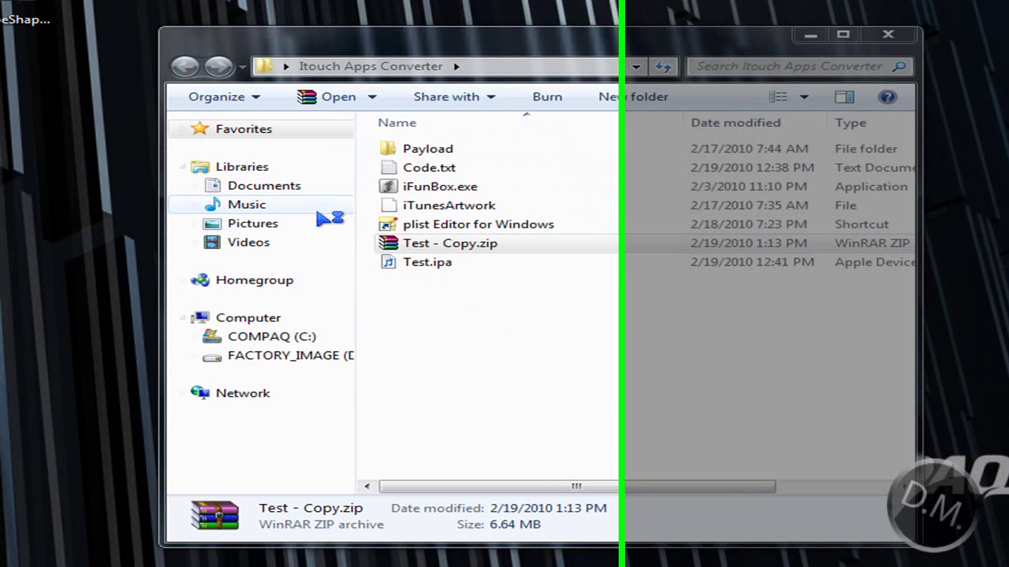
{"action": "double_click", "coordinate": [113, 188]}
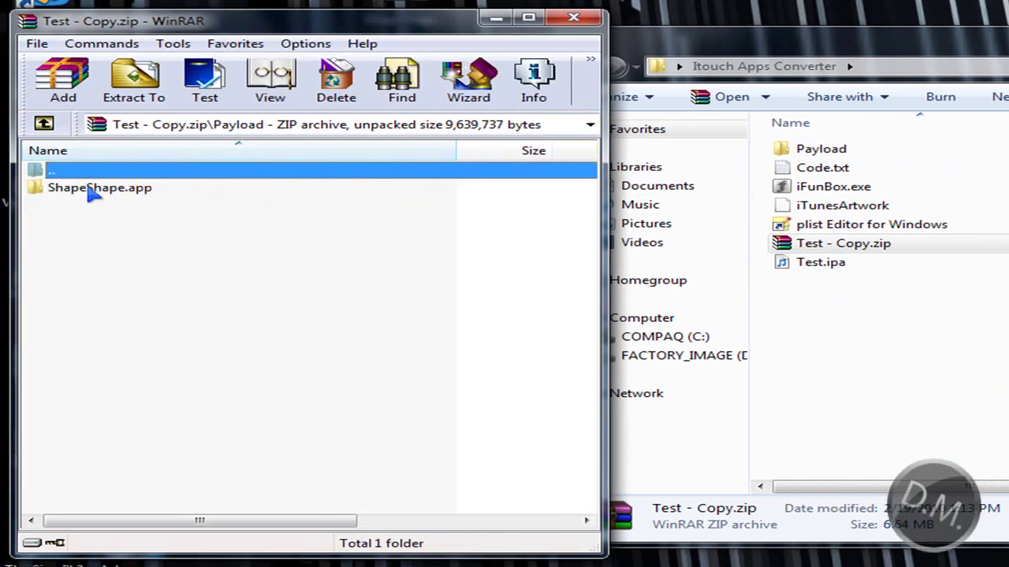
{"action": "left_click", "coordinate": [125, 197]}
{"action": "left_click", "coordinate": [137, 213]}
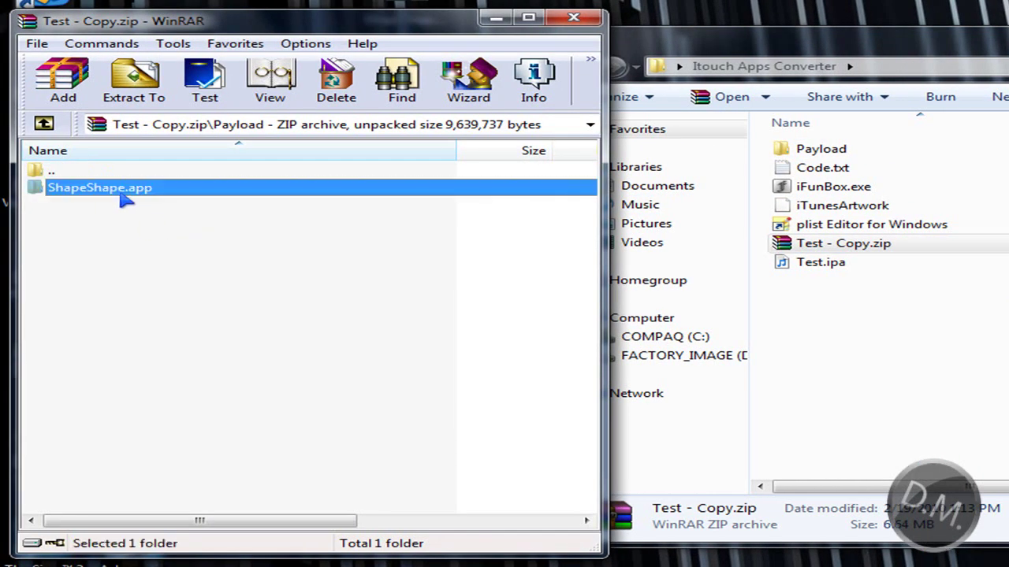
{"action": "double_click", "coordinate": [124, 197]}
{"action": "double_click", "coordinate": [93, 173]}
{"action": "double_click", "coordinate": [92, 175]}
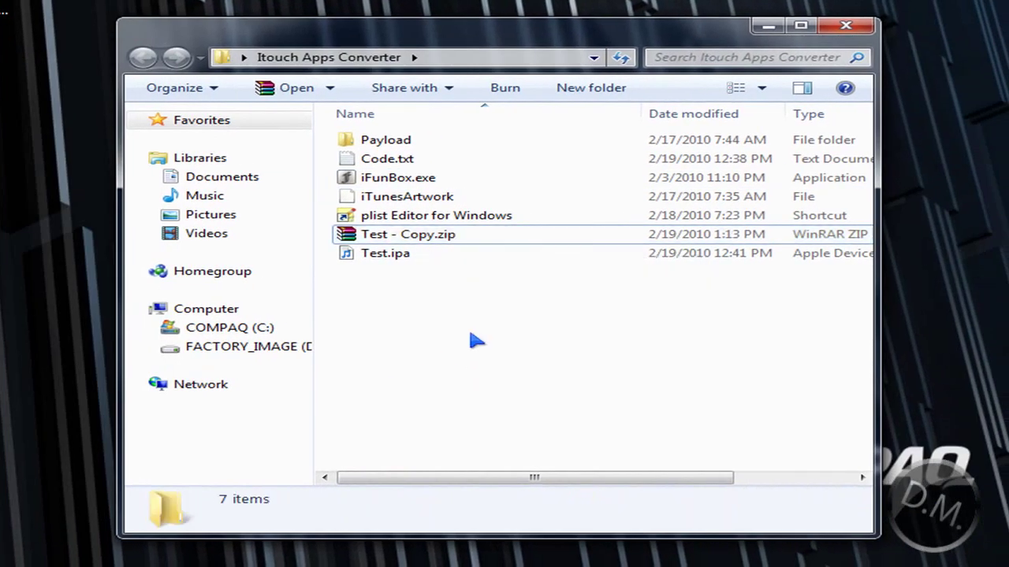
Rename Test - Copy.zip to 'Shape Shape.ipa' and accept the file extension change
{"action": "right_click", "coordinate": [442, 239]}
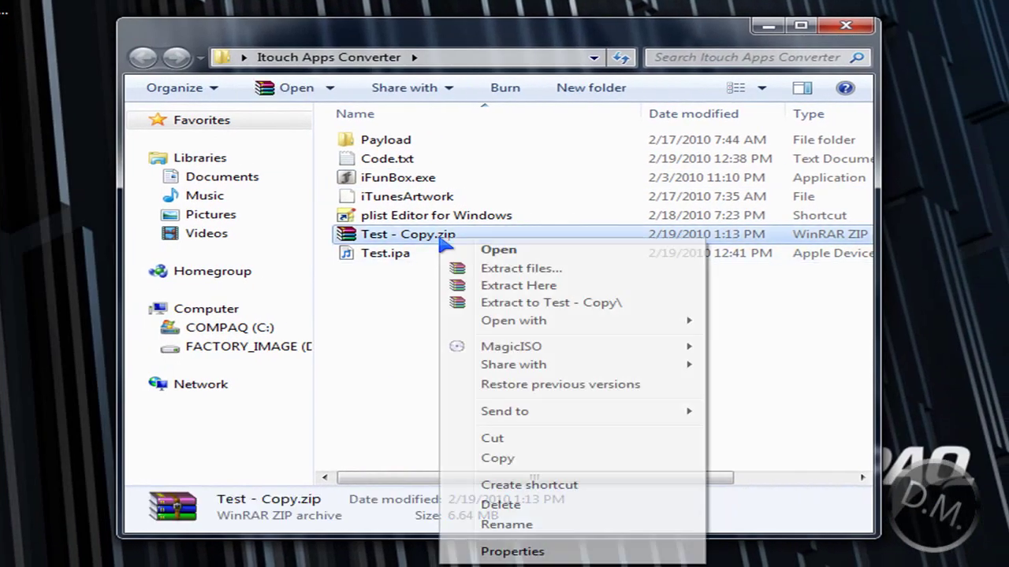
{"action": "left_click", "coordinate": [575, 525]}
{"action": "key", "text": "BackSpace"}
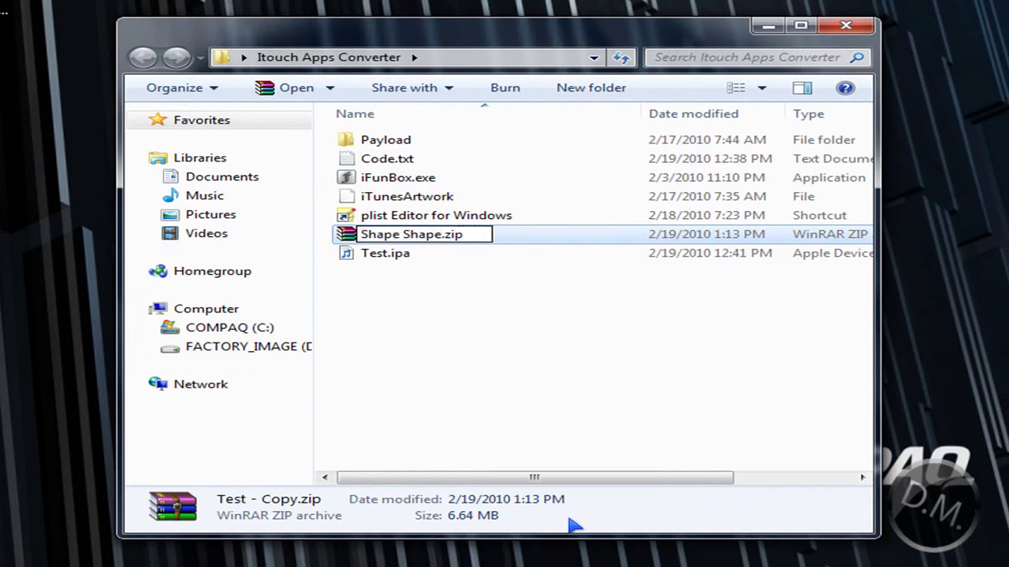
{"action": "type", "text": "Shape Shape."}
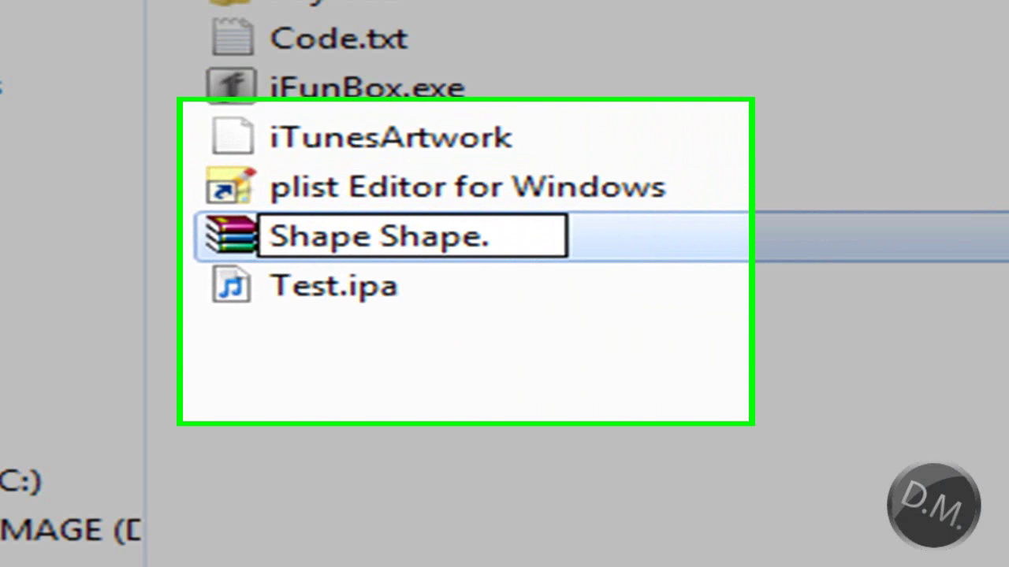
{"action": "type", "text": "ipa"}
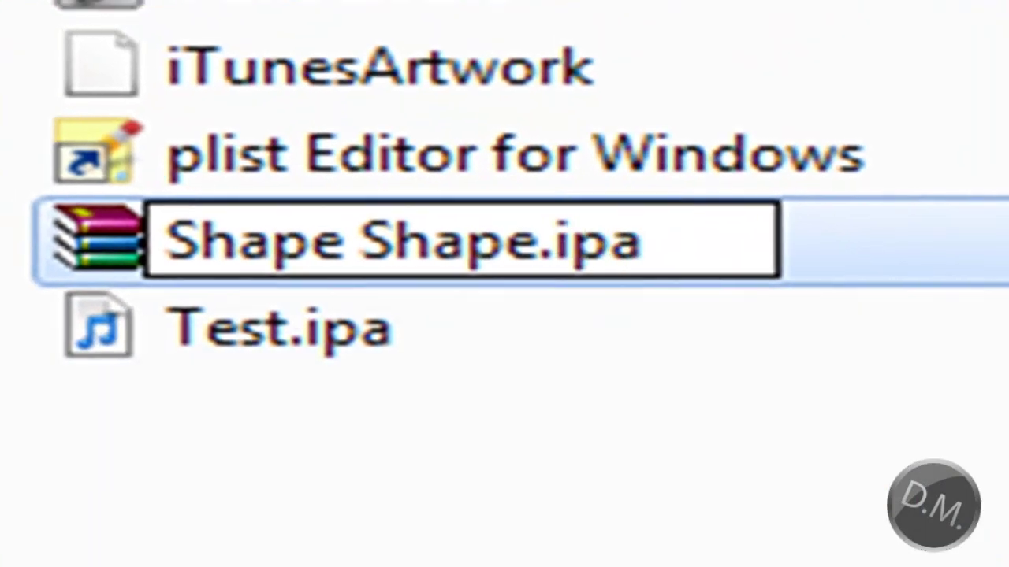
{"action": "key", "text": "Return"}
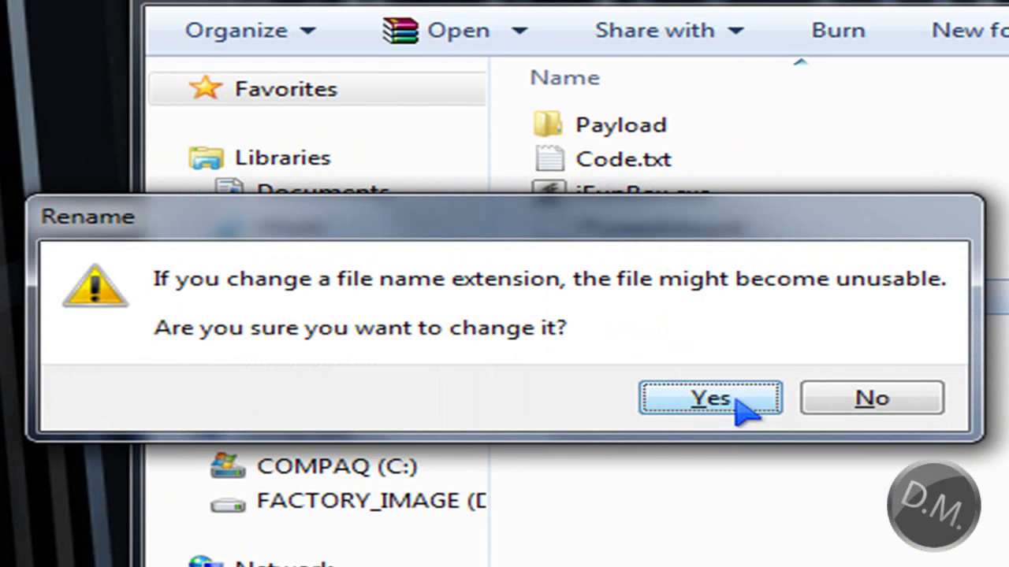
{"action": "left_click", "coordinate": [743, 406]}
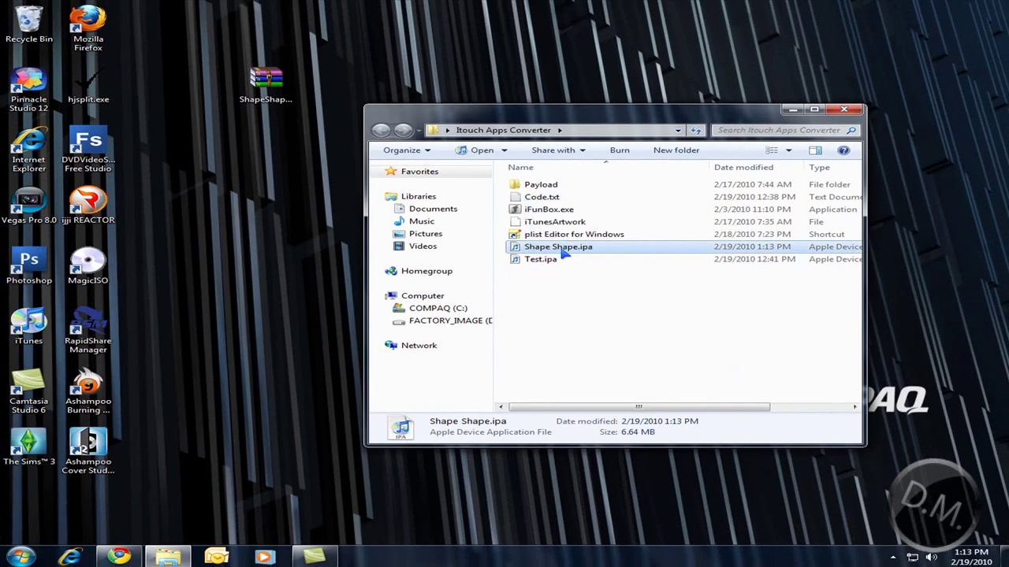
Move Shape Shape.ipa from the converter folder onto the desktop
{"action": "left_click", "coordinate": [566, 258]}
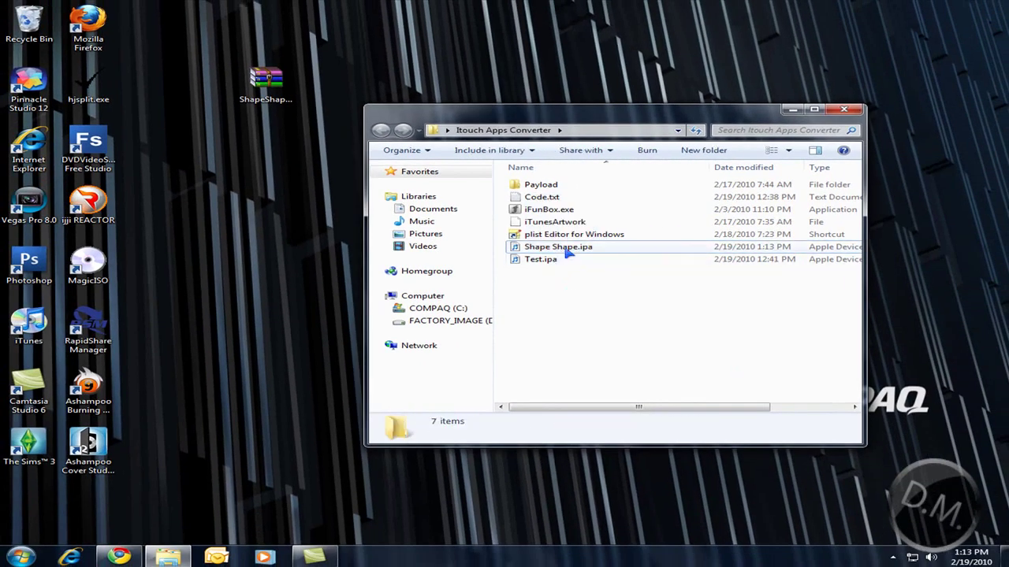
{"action": "left_click_drag", "start_coordinate": [568, 251], "coordinate": [268, 272]}
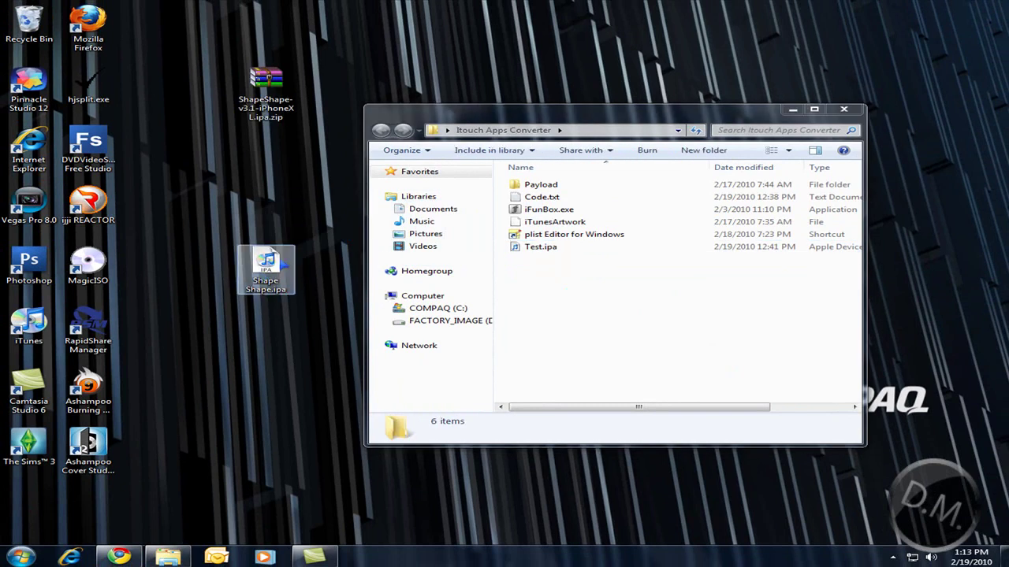
{"action": "left_click", "coordinate": [637, 293]}
Delete the Payload folder and the iTunesArtwork file from the converter folder
{"action": "left_click", "coordinate": [564, 186]}
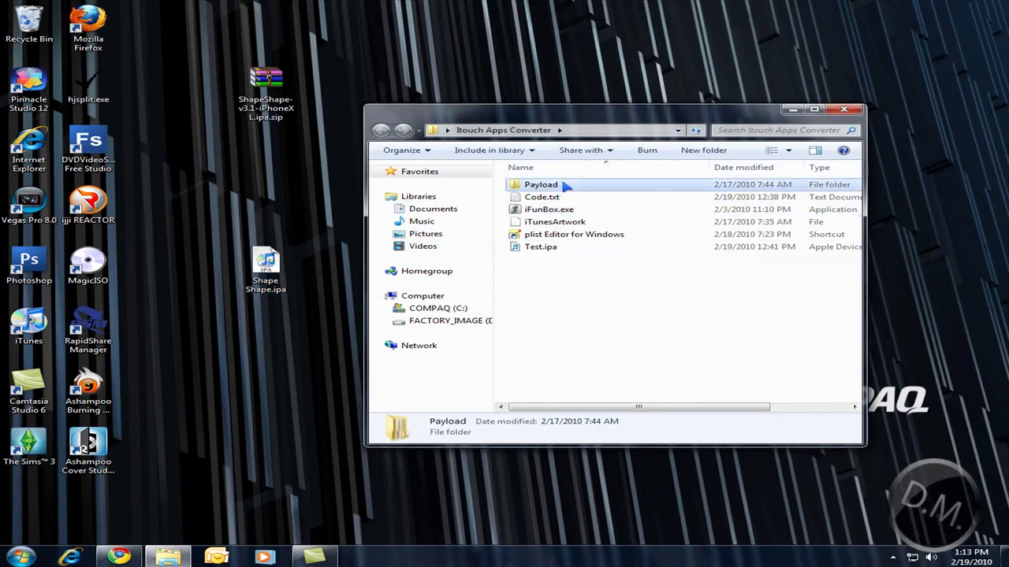
{"action": "key", "text": "Delete"}
{"action": "key", "text": "Return"}
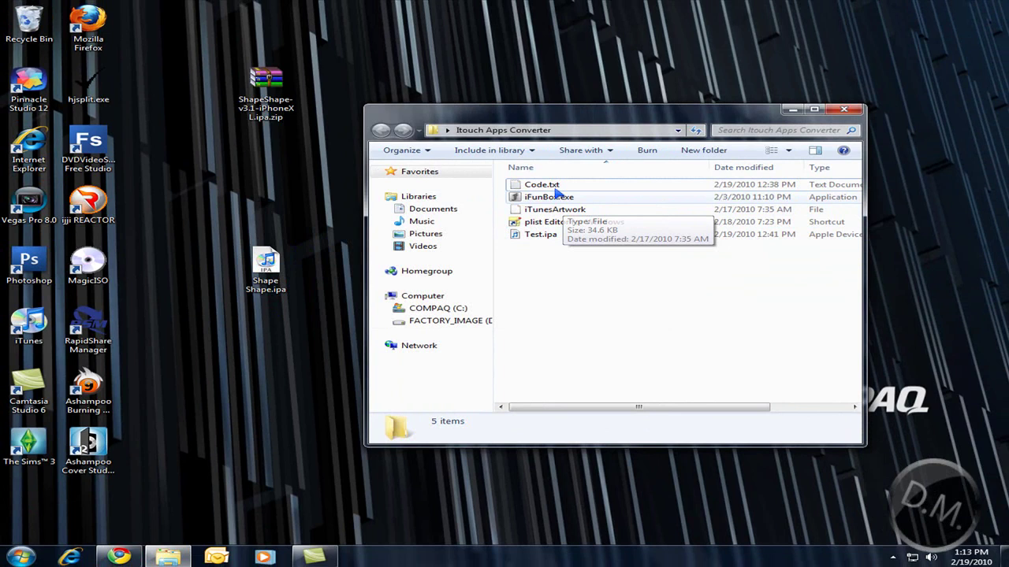
{"action": "left_click", "coordinate": [552, 210]}
{"action": "key", "text": "Delete"}
{"action": "key", "text": "Return"}
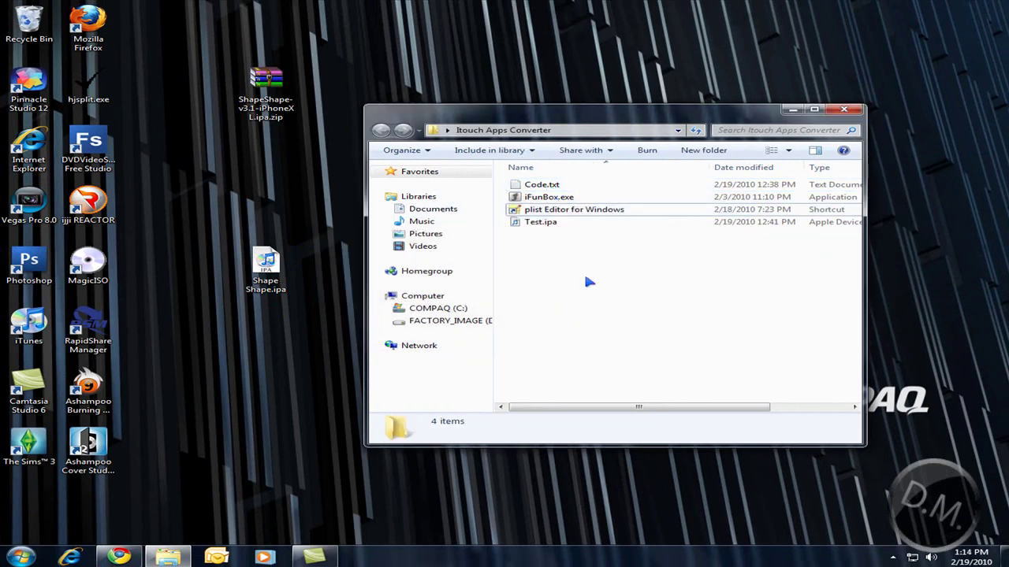
{"action": "left_click", "coordinate": [272, 268]}
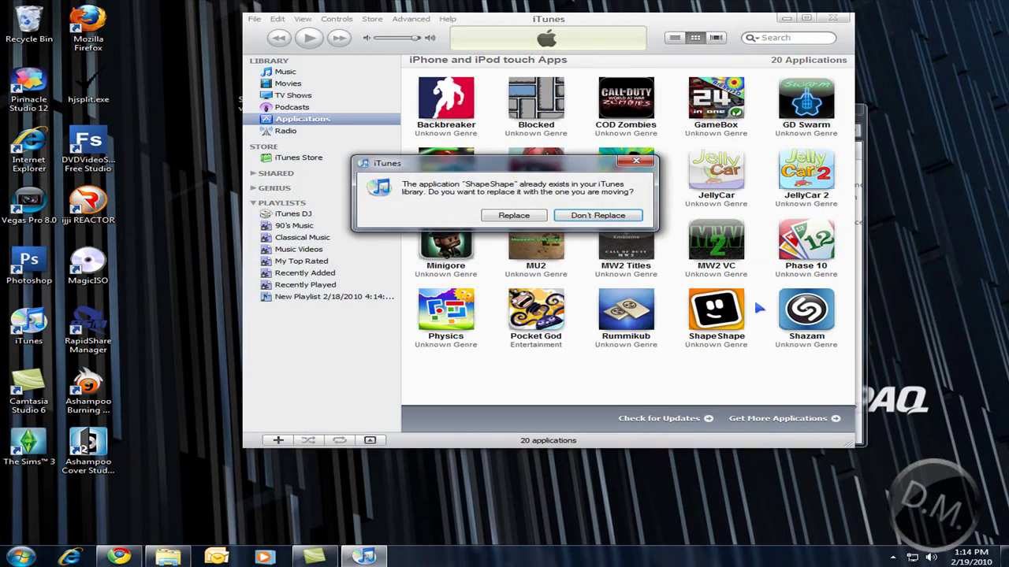
Replace the existing ShapeShape app in the iTunes Applications library with Shape Shape.ipa
{"action": "left_click_drag", "start_coordinate": [546, 165], "coordinate": [495, 166]}
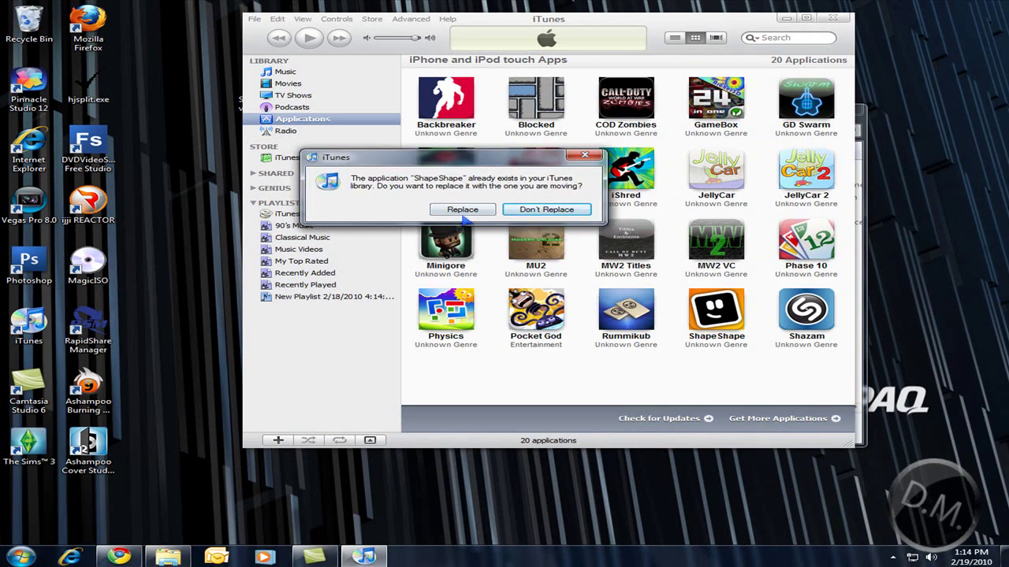
{"action": "left_click", "coordinate": [465, 219]}
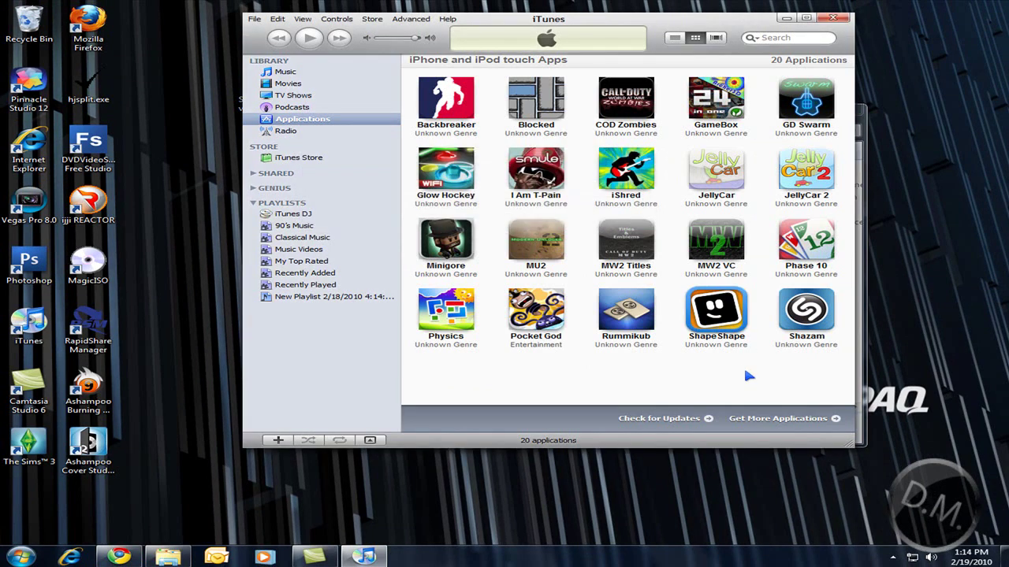